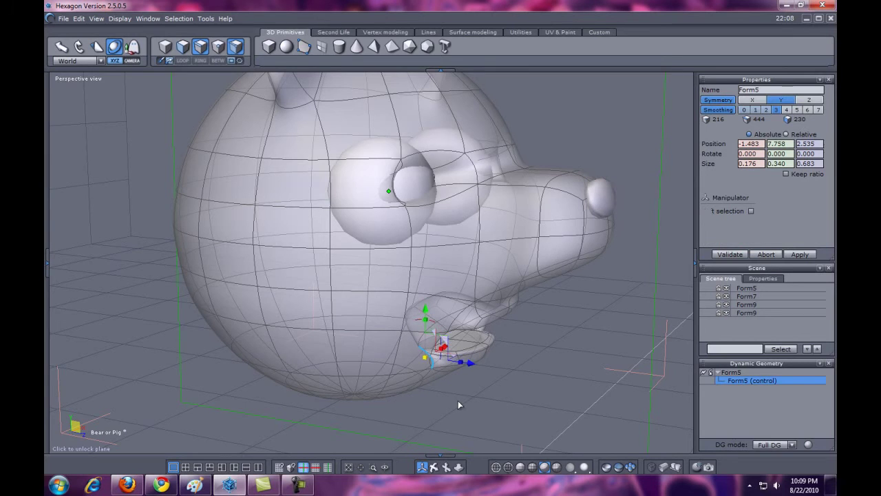
- Pull the corner point on the negative-X side of the mouth outward to X about -1.60
mouse_move(434, 467)
left_mouse_down()
mouse_move(311, 472)
mouse_move(346, 474)
mouse_move(405, 445)
mouse_move(538, 474)
mouse_move(482, 473)
mouse_move(498, 475)
left_mouse_up()
left_click(367, 433)
double_click(302, 358)
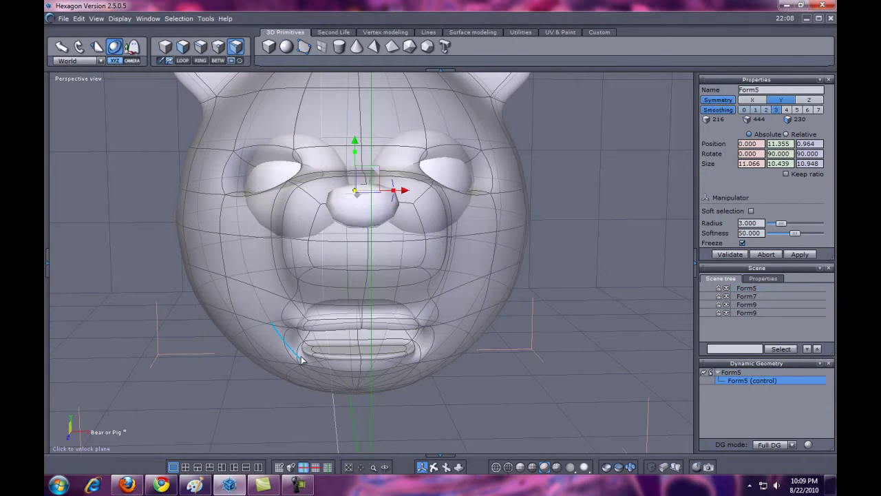
left_click(303, 356)
left_click(462, 418)
left_click(305, 341)
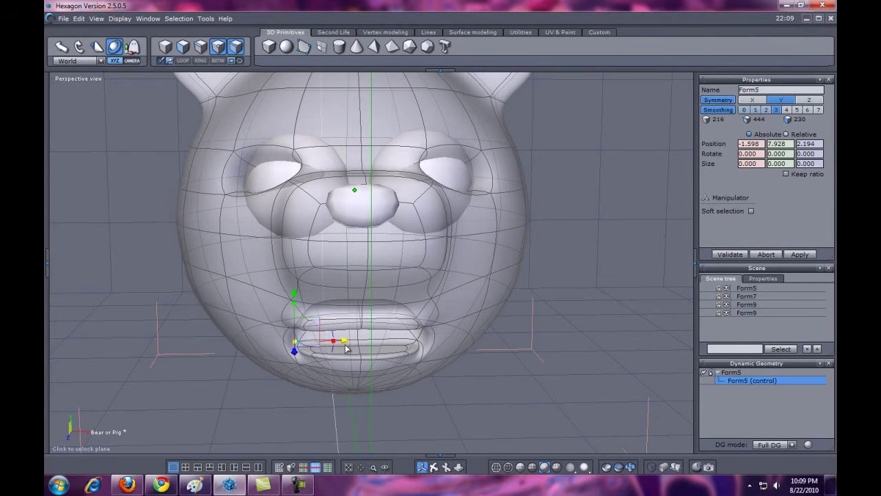
left_click_drag(318, 320, 314, 326)
left_click(435, 404)
left_click(435, 404)
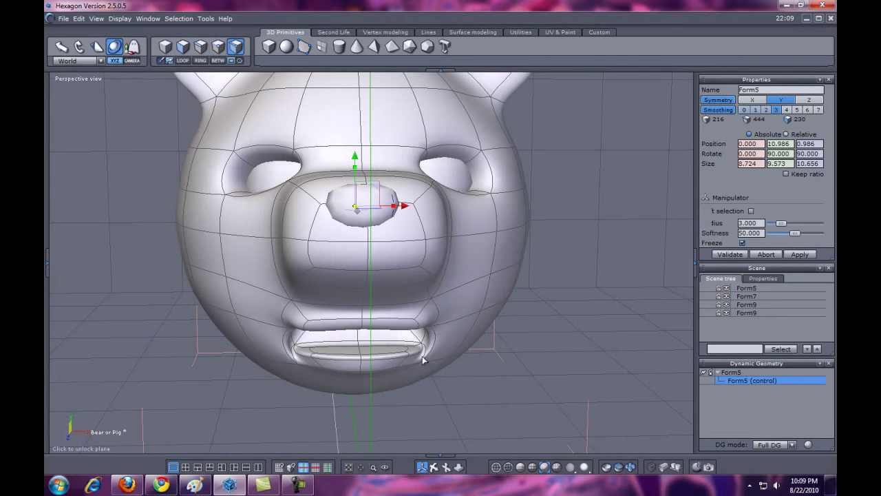
- Shift the lower lip's corner face on the positive-X side of the mouth to X about 1.15
left_click(419, 360)
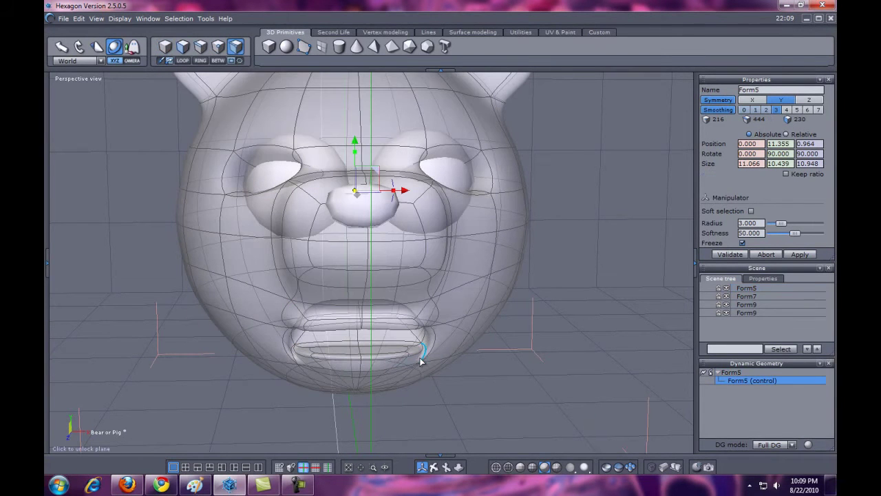
left_click(418, 359)
left_click_drag(438, 363, 433, 368)
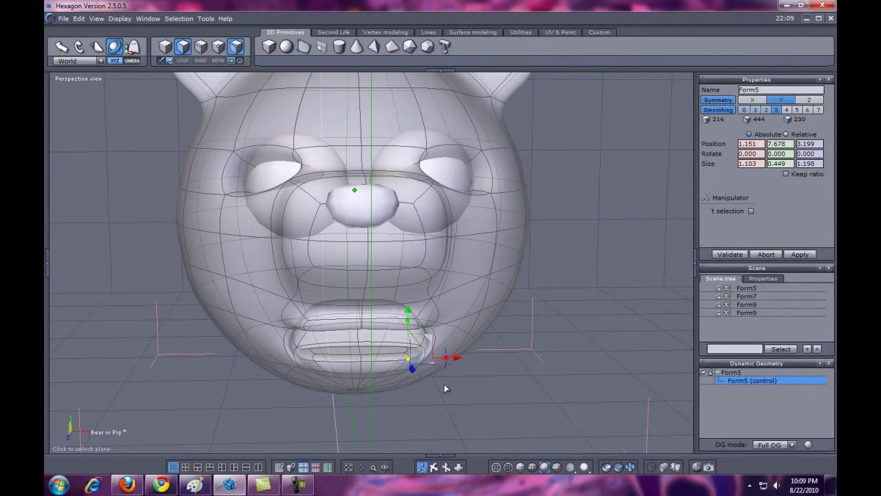
key("space")
left_click_drag(446, 468, 371, 452)
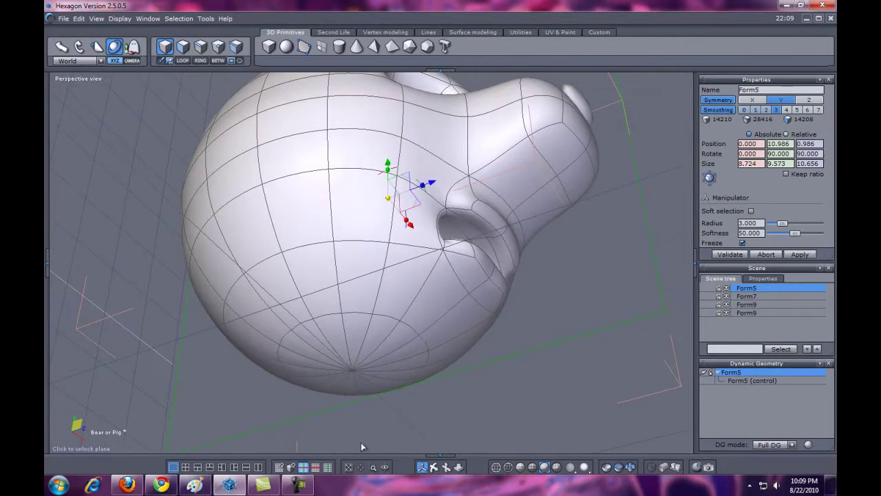
double_click(359, 334)
left_click(359, 335)
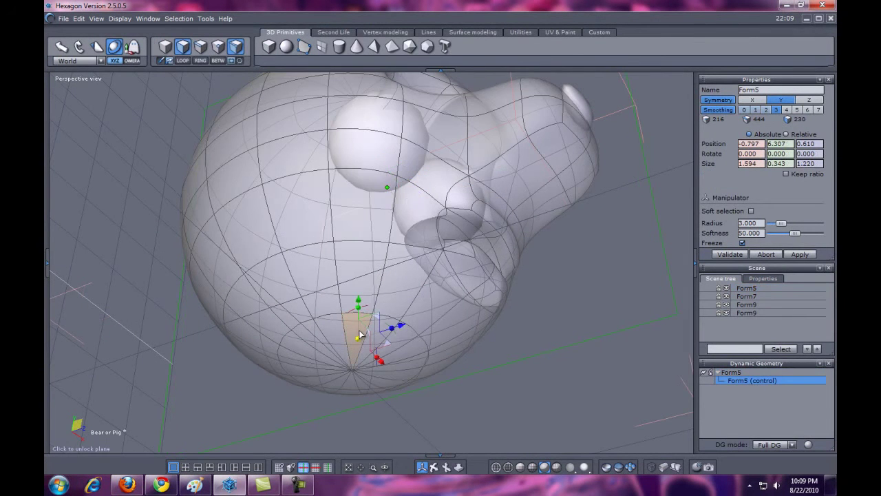
left_click(393, 357, "shift")
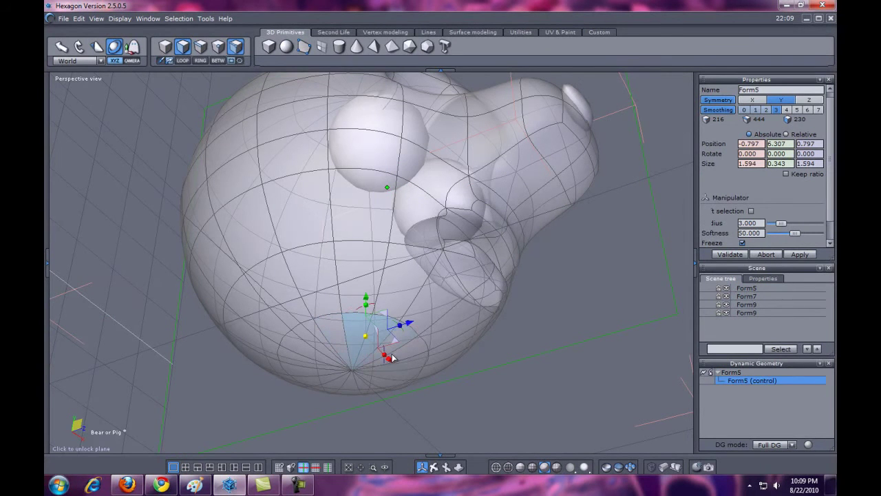
double_click(336, 347)
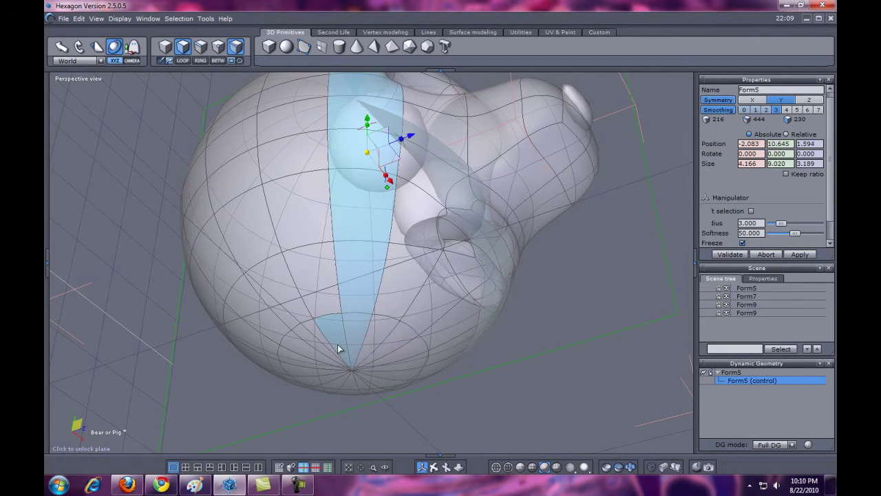
left_click(338, 349)
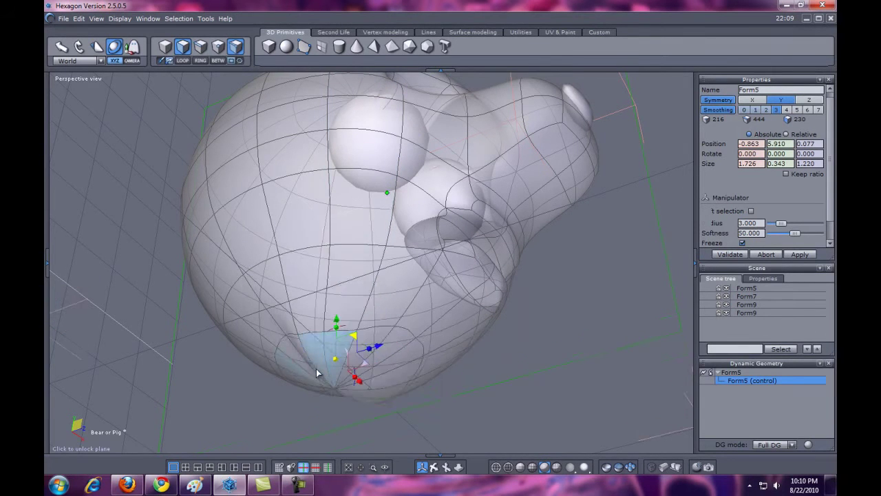
left_click(328, 385, "shift")
left_click(356, 371)
left_click(491, 416)
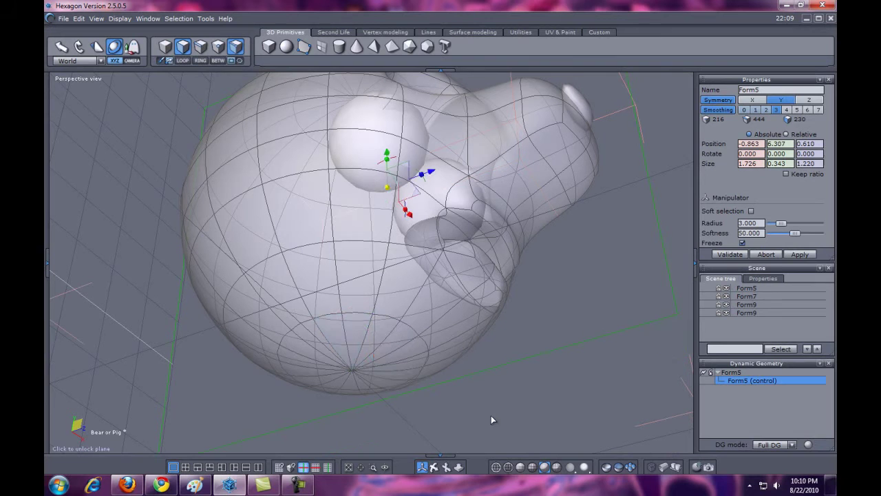
left_click(338, 340)
left_click(338, 337, "shift")
key("Right")
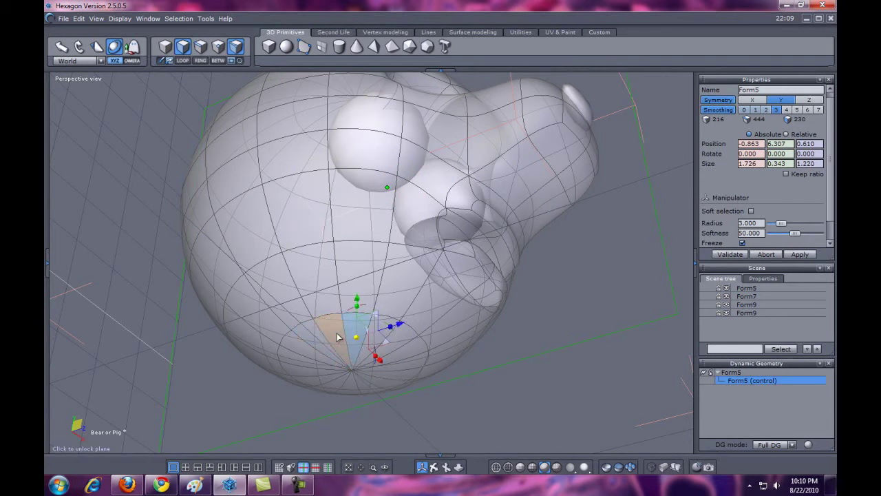
double_click(338, 337)
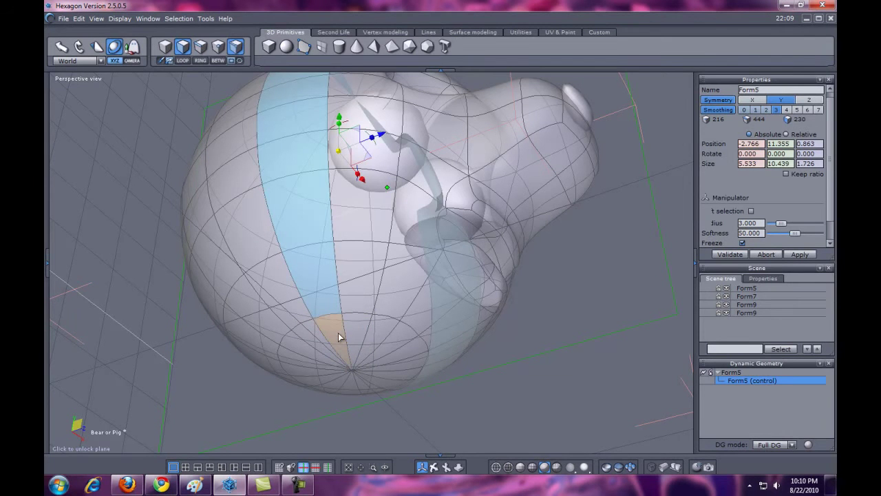
key("ctrl+z")
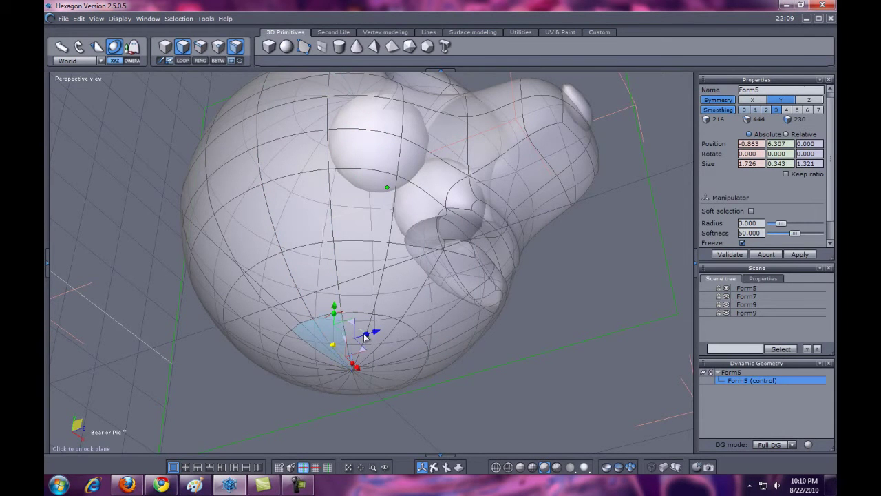
left_click(433, 404)
- Select all the triangular faces of the cap under the head and extrude them downward to form a neck
mouse_move(352, 337)
left_mouse_down()
mouse_move(394, 357)
mouse_move(375, 385)
left_mouse_up()
left_click(316, 383, "shift")
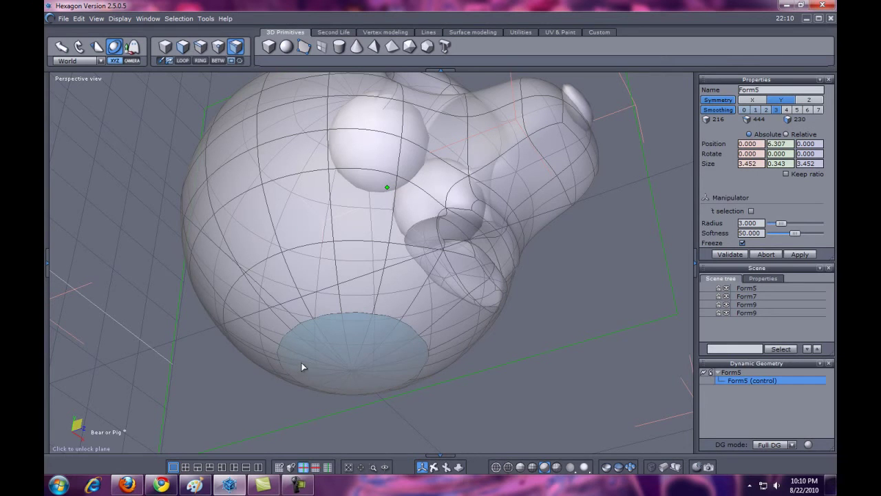
mouse_move(427, 406)
middle_mouse_down()
mouse_move(454, 475)
mouse_move(387, 341)
middle_mouse_up()
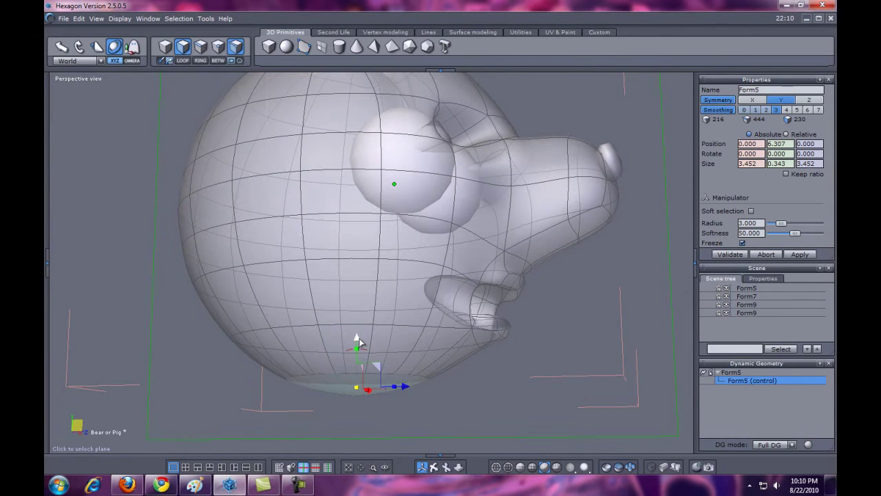
left_click_drag(357, 444, 356, 455, "ctrl")
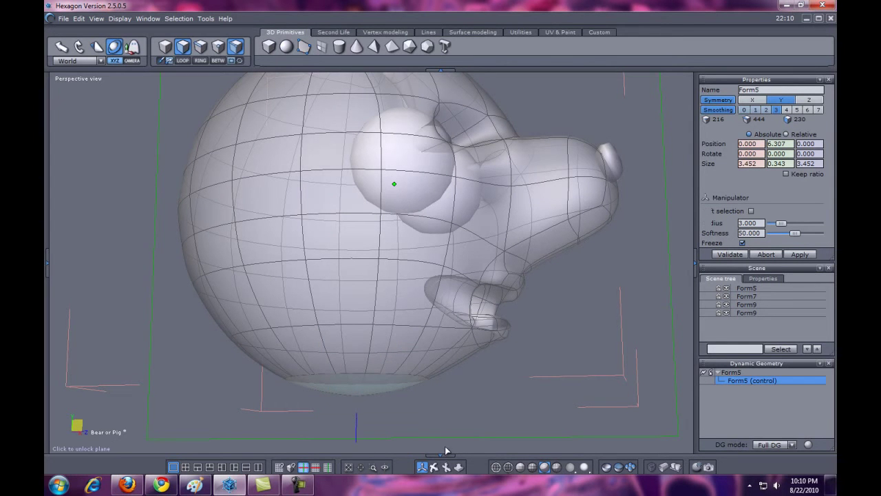
mouse_move(461, 470)
left_mouse_down()
mouse_move(454, 446)
mouse_move(450, 490)
mouse_move(453, 449)
mouse_move(476, 448)
mouse_move(415, 431)
left_mouse_up()
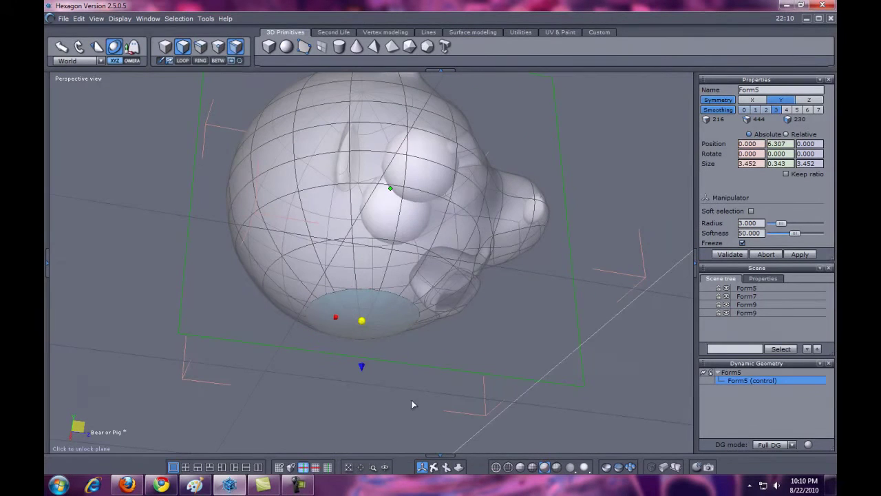
left_click_drag(365, 366, 368, 414)
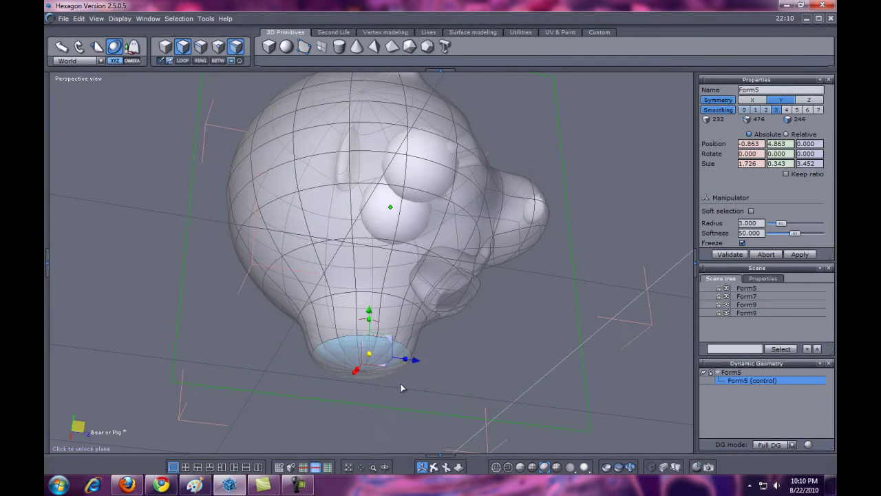
- Stretch the selected faces at the neck's lower end to a Z size of about 4.08
left_click_drag(422, 368, 412, 371)
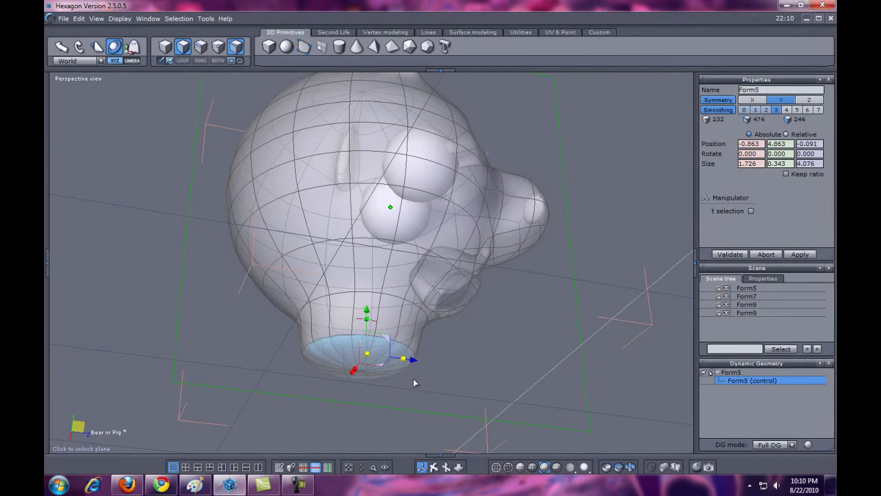
right_click_drag(428, 454, 518, 455)
middle_click_drag(518, 454, 353, 333)
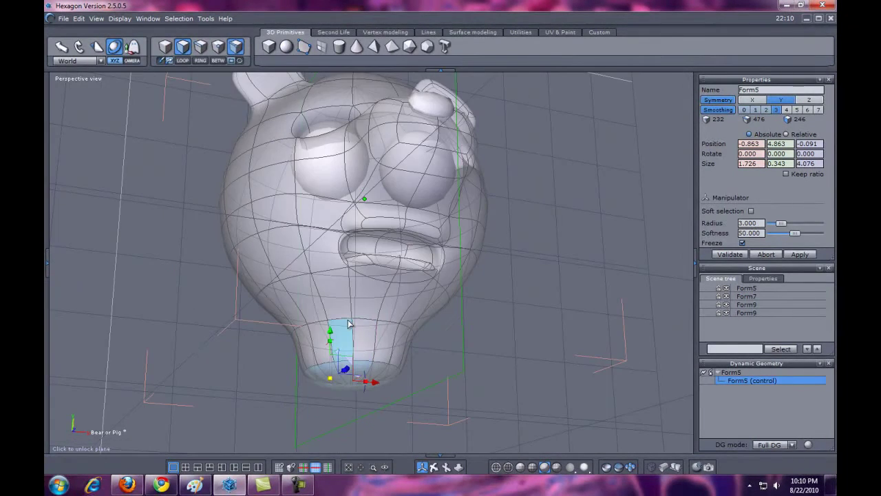
left_click(344, 324)
left_click(413, 390)
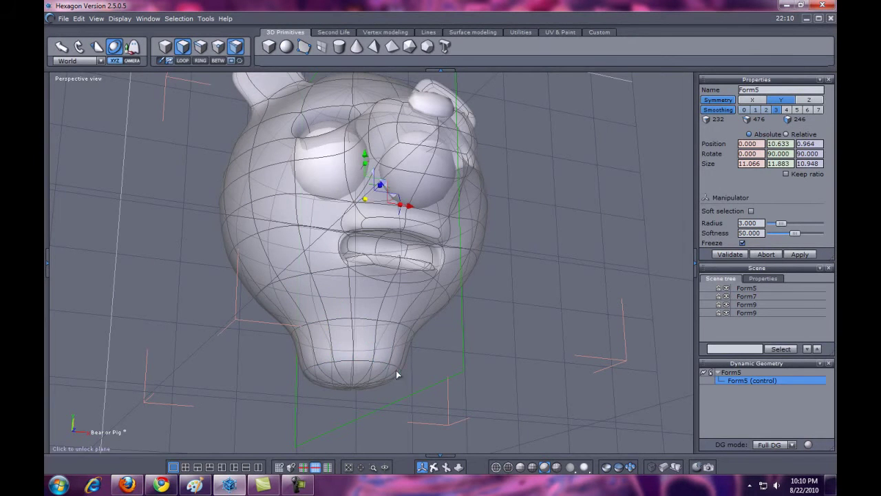
- Scale the edge loop where the neck meets the head to about 2.28 and raise it to Y about 7.11
left_click(342, 322)
left_click(343, 321)
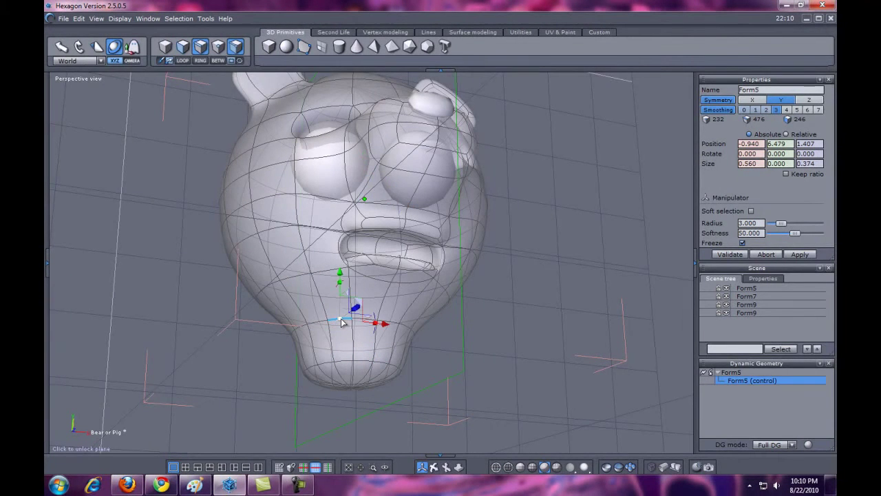
double_click(341, 321)
left_click_drag(352, 339, 319, 336)
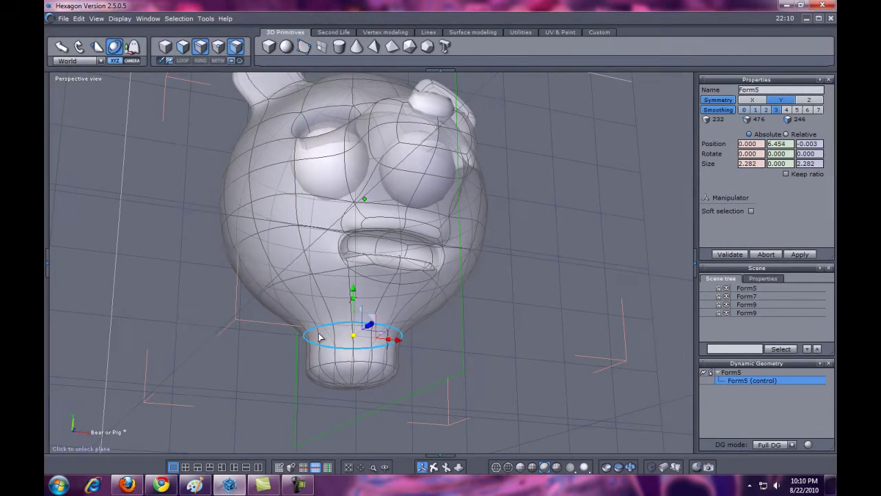
left_click_drag(353, 294, 354, 277)
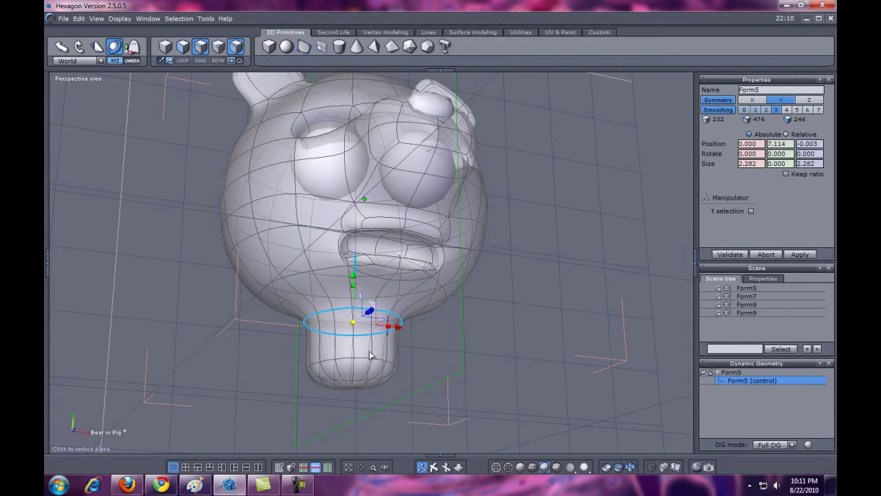
left_click(445, 378)
left_click(444, 378)
left_click_drag(435, 468, 307, 330)
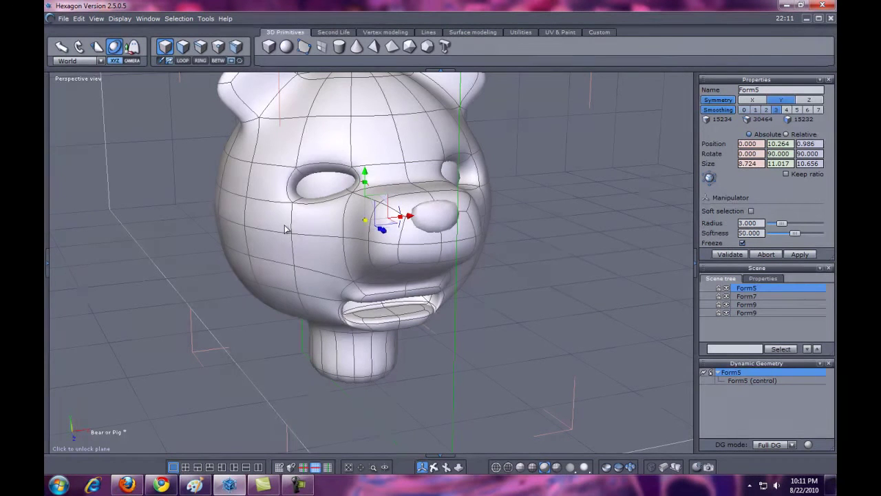
- Shift the cheek face below and outside the eye on the negative-X side to X about -3.53
double_click(285, 226)
left_click(298, 226)
left_click(379, 219, "shift")
left_click_drag(368, 212, 318, 215)
left_click(245, 222)
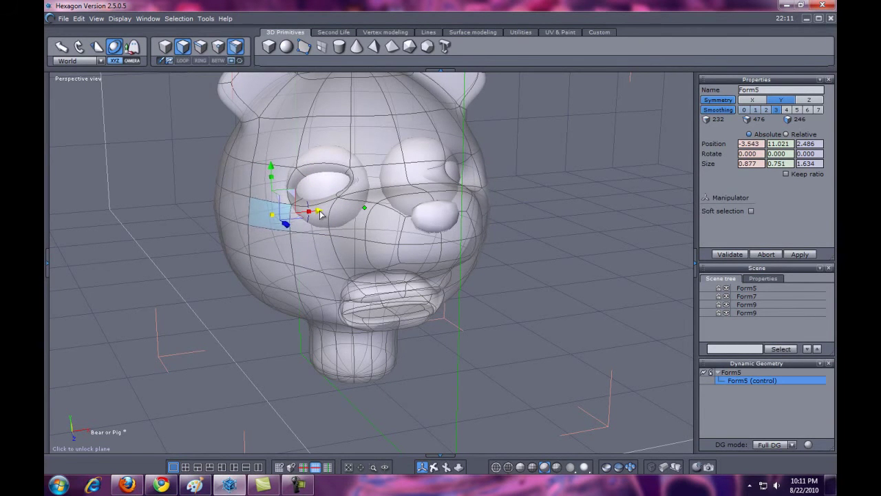
left_click_drag(425, 470, 530, 467)
right_click_drag(531, 466, 532, 468)
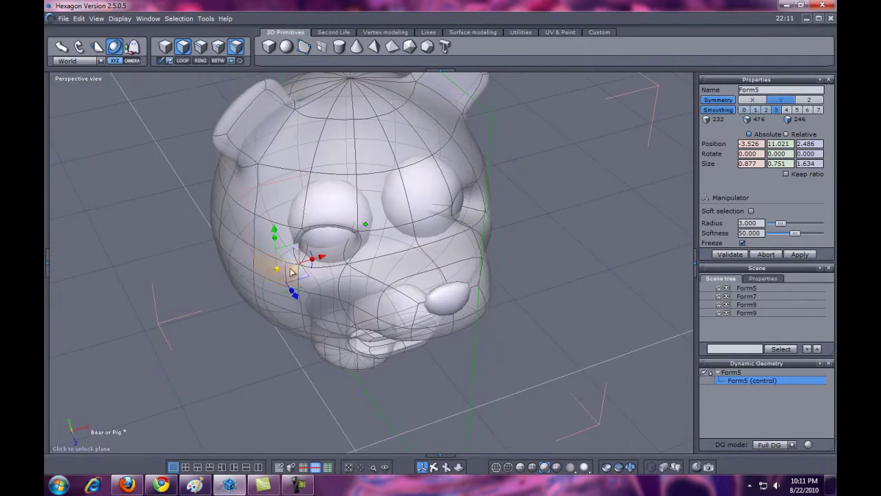
left_click_drag(309, 262, 307, 261)
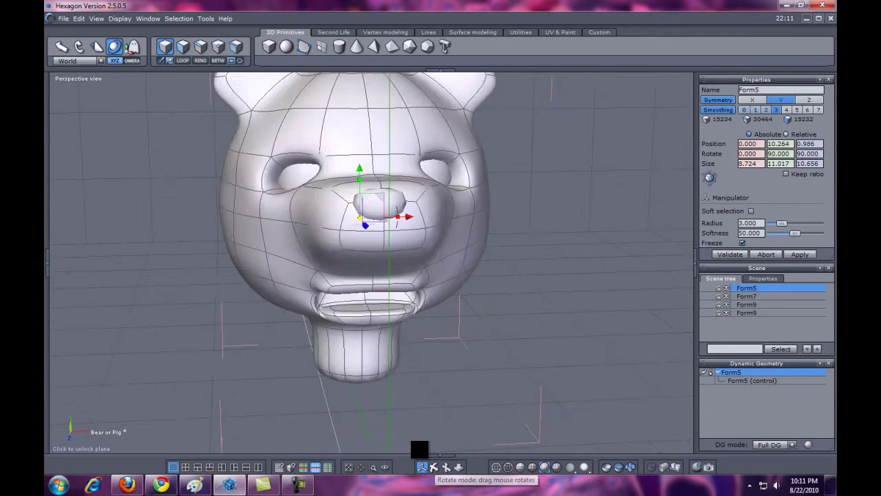
left_click_drag(419, 449, 435, 458)
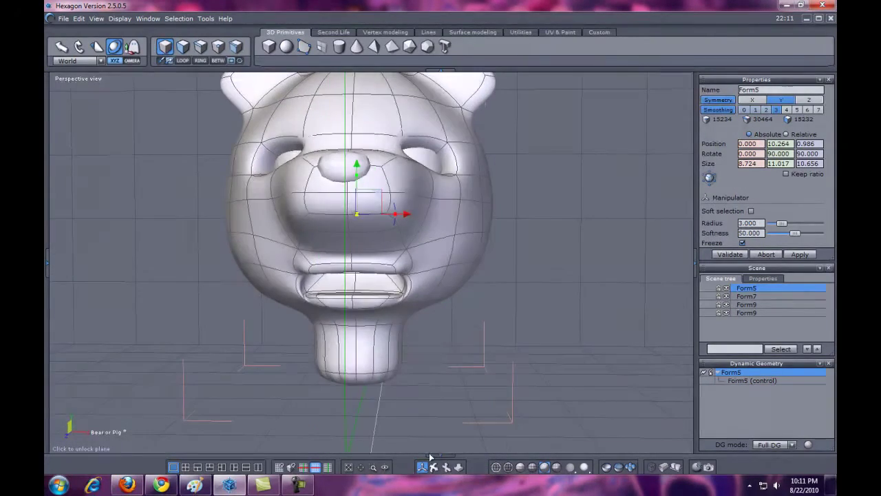
- Move the upper lip's corner edge on the negative-X side inward to X about -1.38
left_click(314, 270)
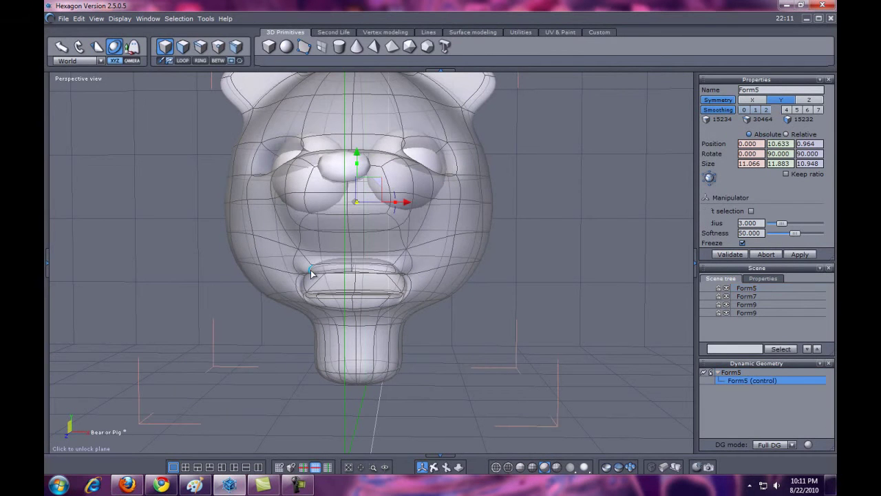
left_click(311, 270)
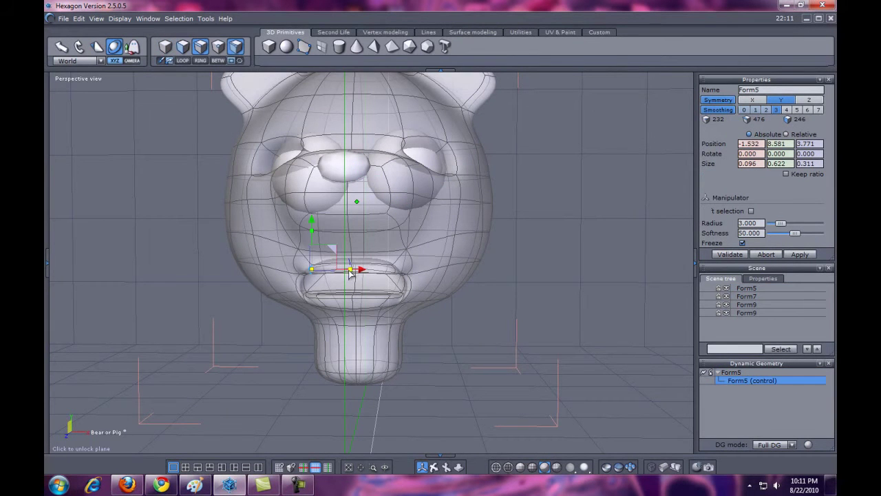
left_click(337, 274)
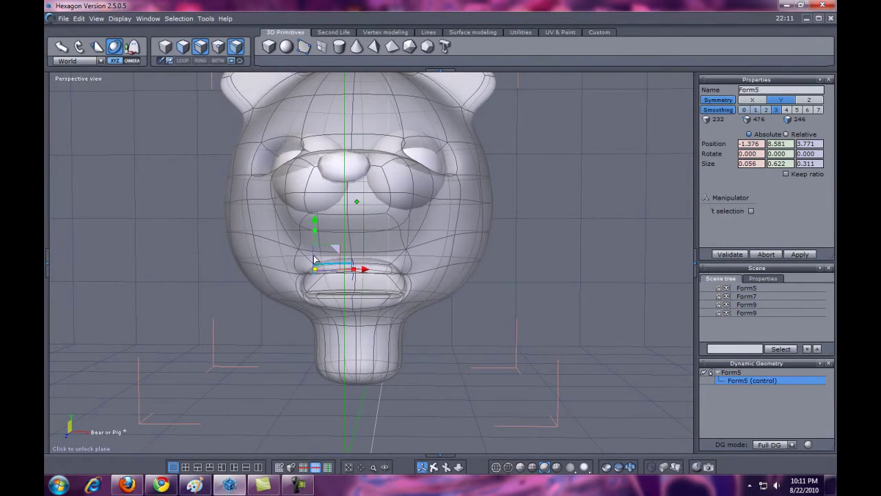
left_click(314, 273)
left_click(450, 360)
left_click(450, 360)
right_click_drag(429, 465, 480, 476)
left_click_drag(481, 475, 479, 435)
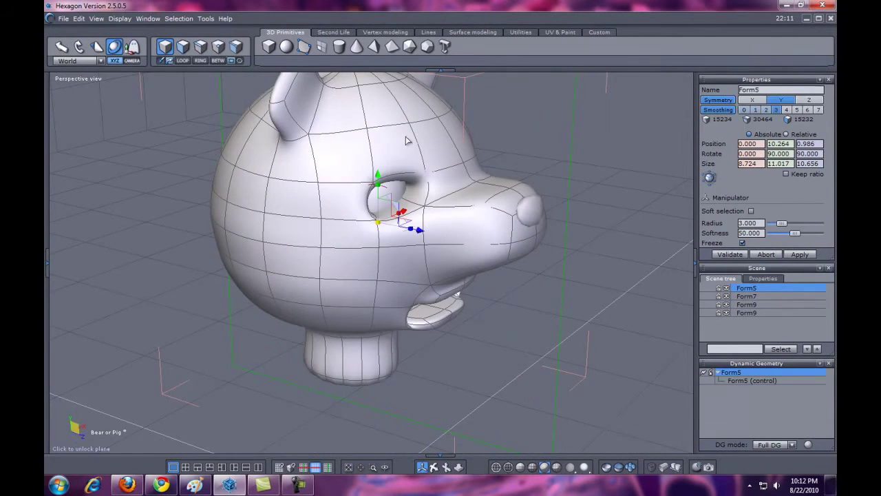
- Move the band of brow faces above the eyes forward to Z about 2.57
key("F5")
left_click(455, 142)
left_click(456, 141)
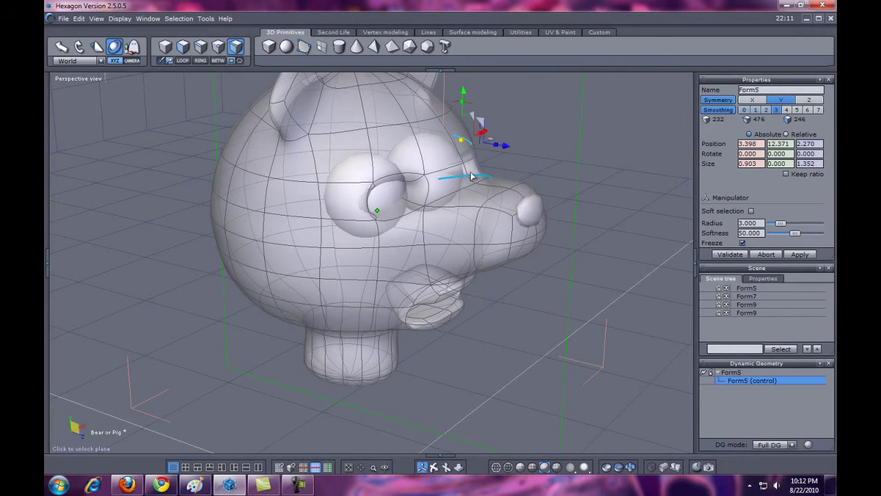
left_click(618, 268)
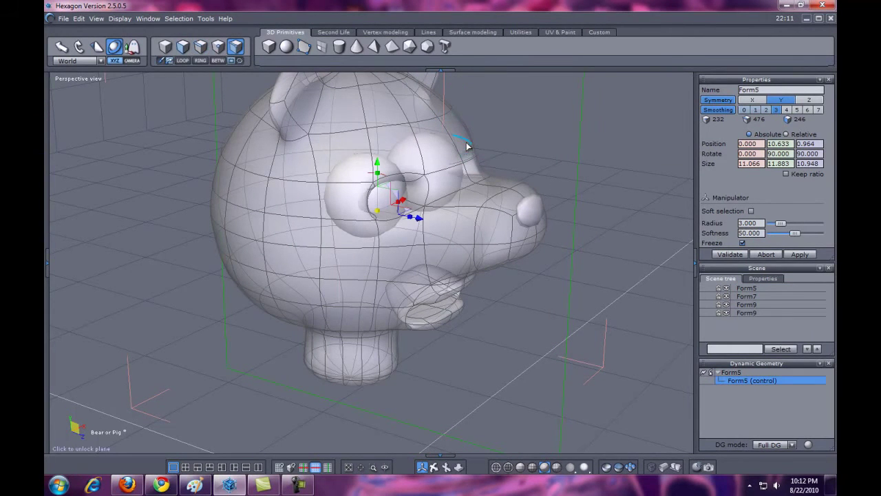
left_click_drag(453, 146, 340, 160)
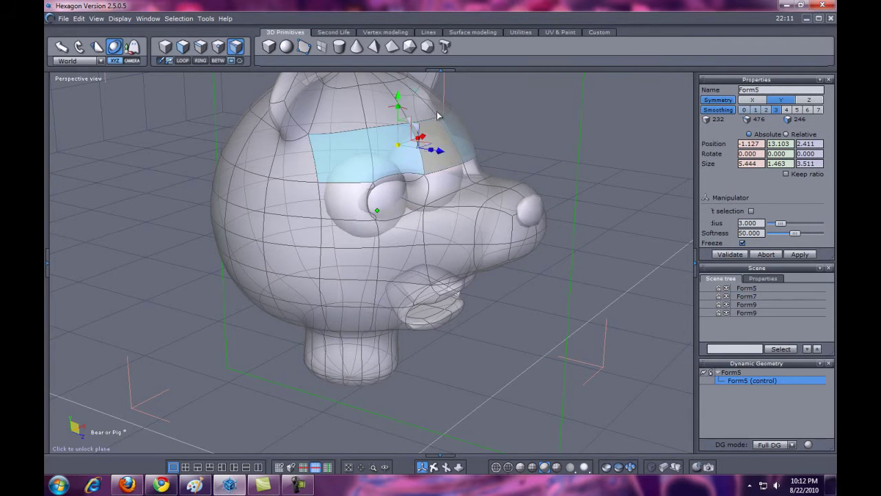
left_click_drag(423, 466, 418, 387)
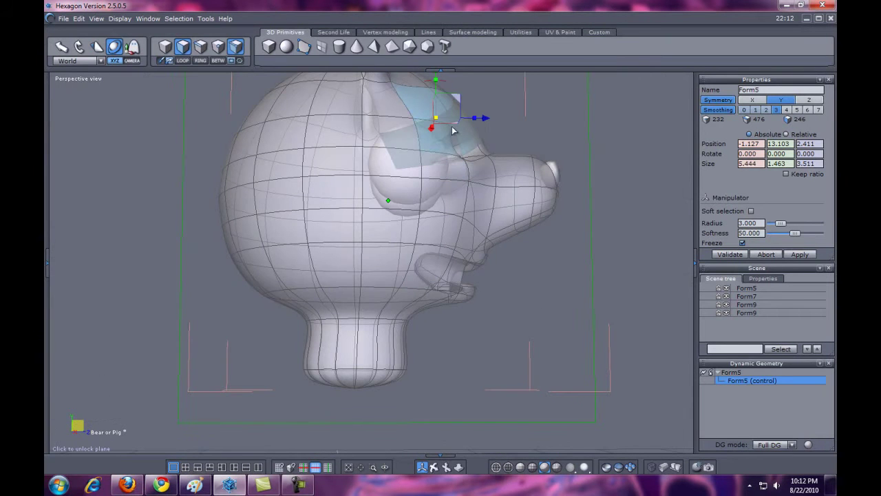
left_click_drag(457, 99, 463, 104)
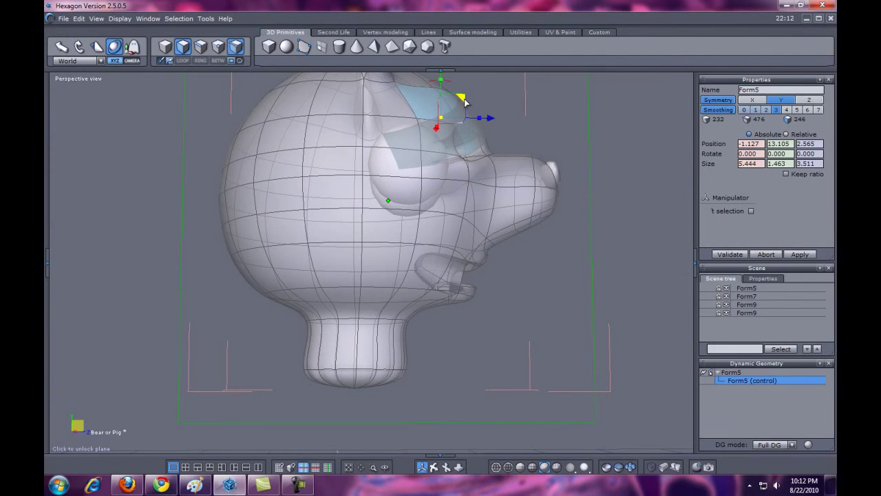
left_click_drag(438, 469, 502, 354)
left_click(550, 154)
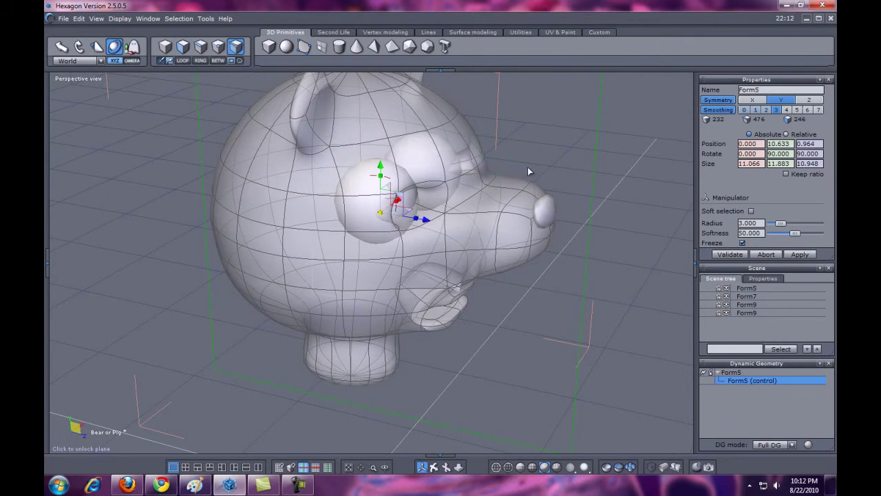
- Push the face at the snout's bridge on the negative-X side back to Z about 3.70
left_click(473, 187)
left_click_drag(488, 177, 477, 176)
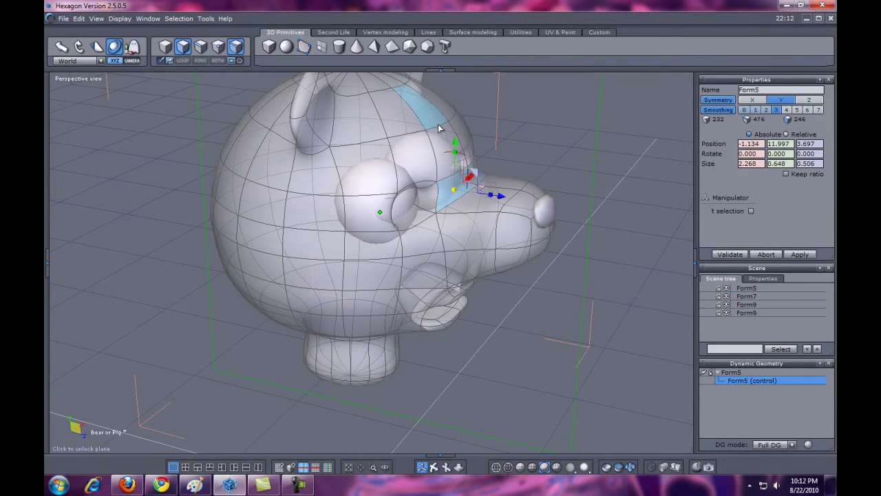
left_click(589, 129)
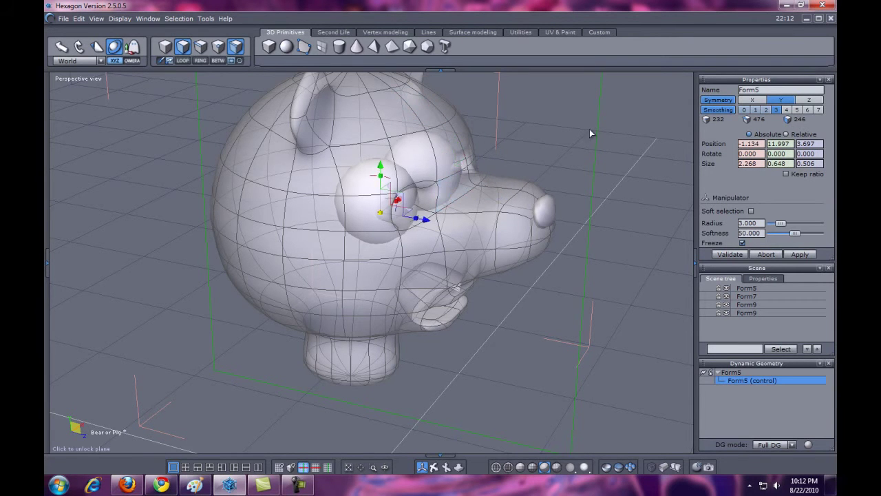
- Lower the brow edges spanning both eyes and pull them forward to Y about 13.04 and Z about 3.89
left_click(422, 136)
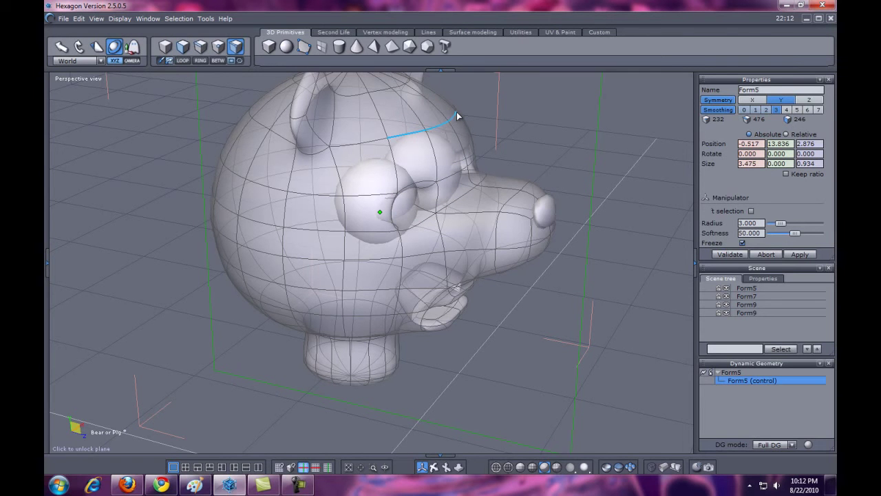
left_click_drag(445, 468, 586, 335)
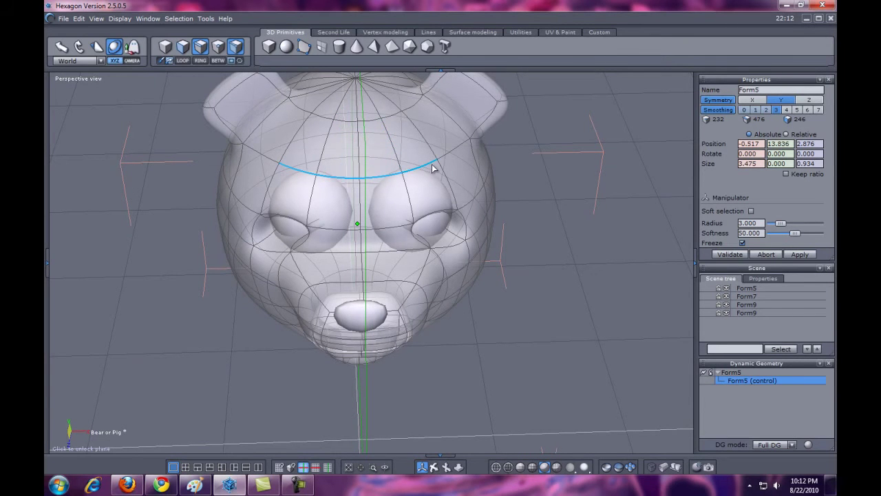
left_click(361, 176)
left_click_drag(358, 132, 359, 146)
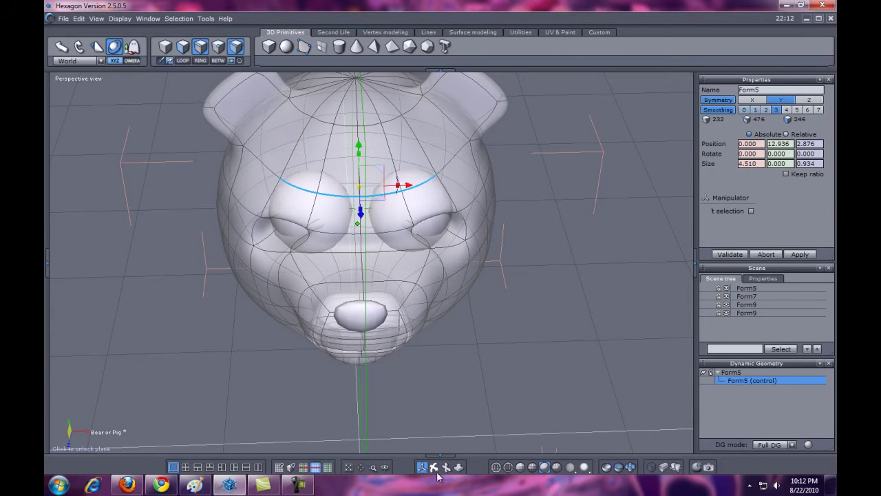
middle_click_drag(472, 468, 525, 437)
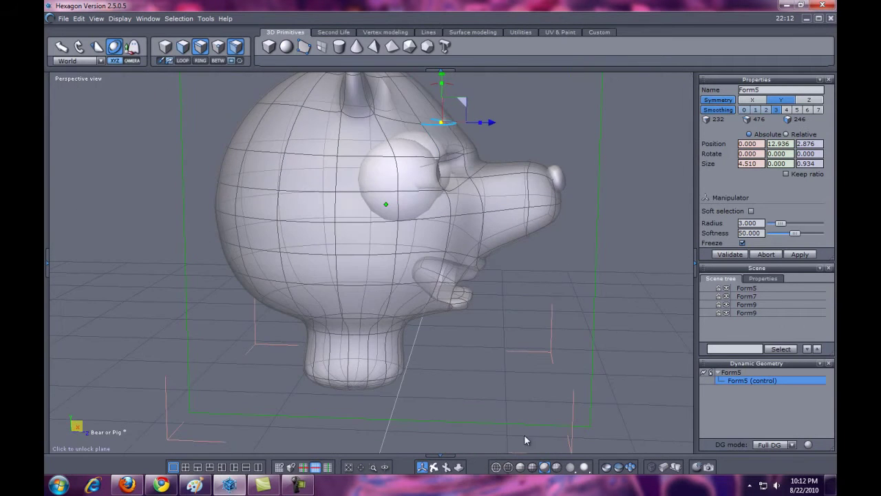
left_click_drag(466, 103, 499, 102)
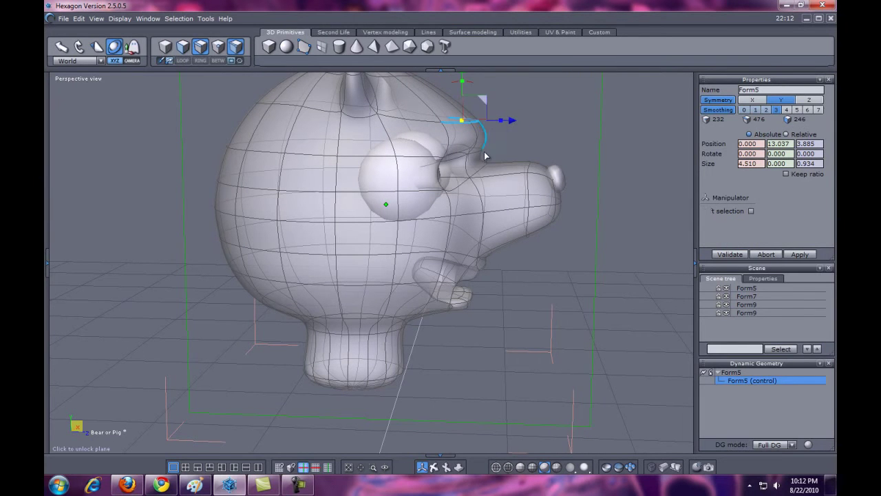
- Tuck the edge beneath the brow, beside the snout's bridge, down and back to Y about 12.17 and Z about 3.56
left_click_drag(435, 474, 506, 460)
right_click_drag(506, 460, 565, 451)
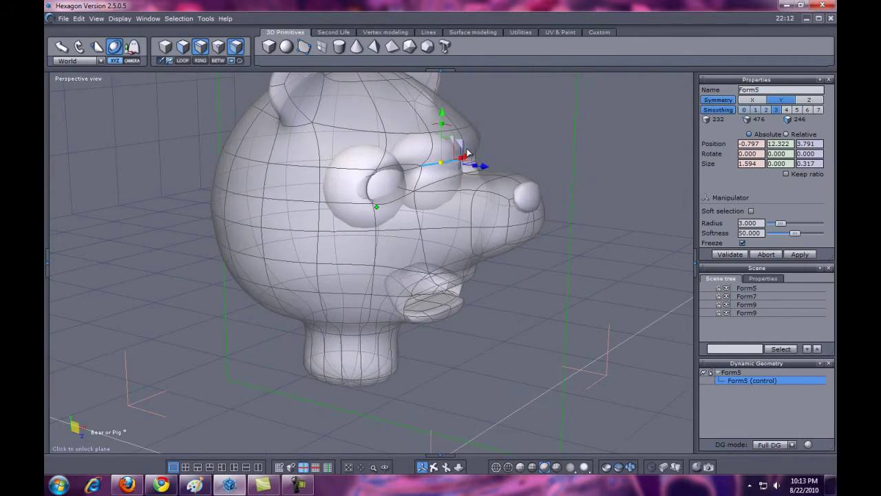
left_click_drag(459, 155, 456, 153)
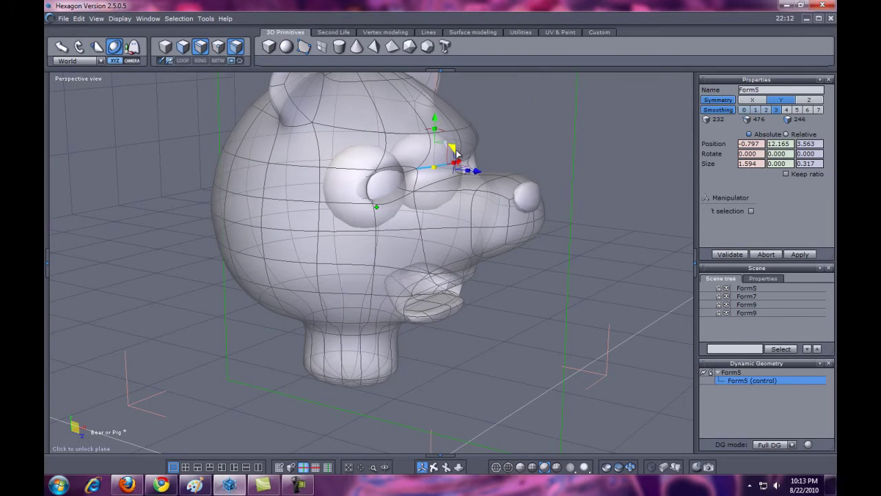
left_click(570, 296)
left_click(570, 297)
- Move the eyeball on the negative-X side slightly forward and outward within its socket
mouse_move(436, 468)
left_mouse_down()
mouse_move(374, 477)
mouse_move(387, 476)
mouse_move(314, 472)
mouse_move(441, 481)
left_mouse_up()
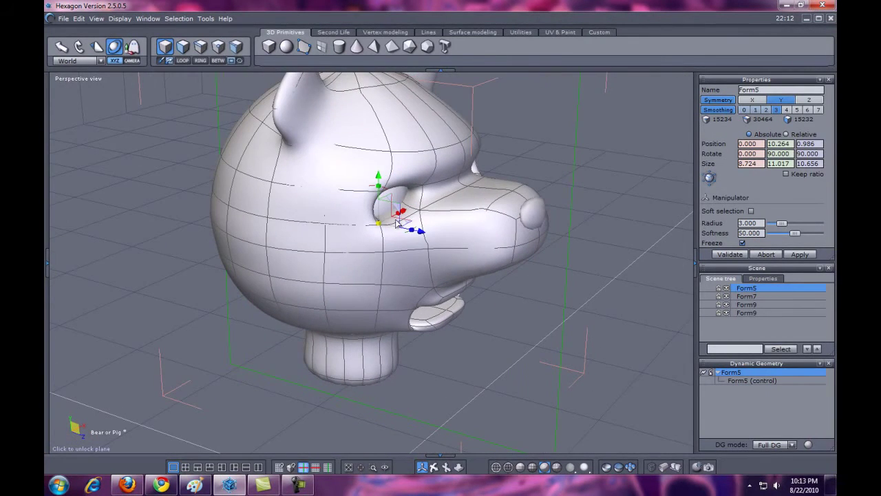
left_click(383, 210)
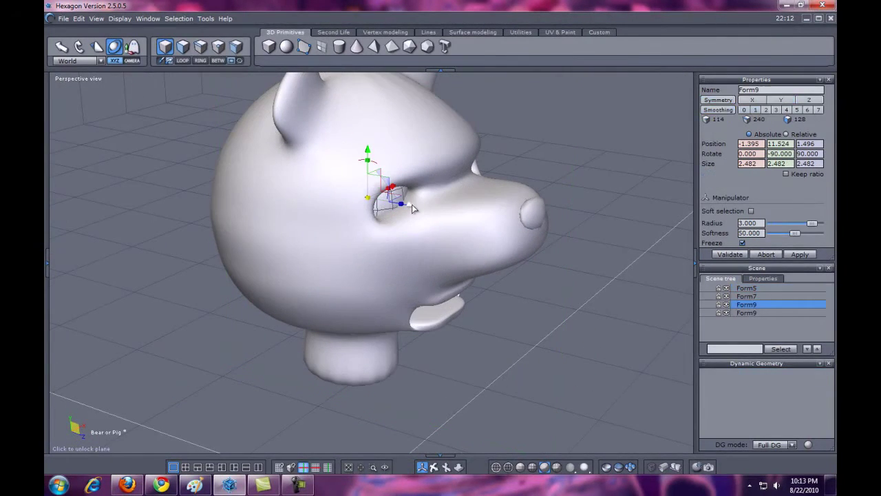
left_click_drag(424, 212, 428, 216)
left_click_drag(422, 472, 427, 475)
left_click_drag(317, 272, 309, 273)
- Move the eyeball on the positive-X side outward and forward to X about 1.70 and Z about 1.93
left_click(436, 294)
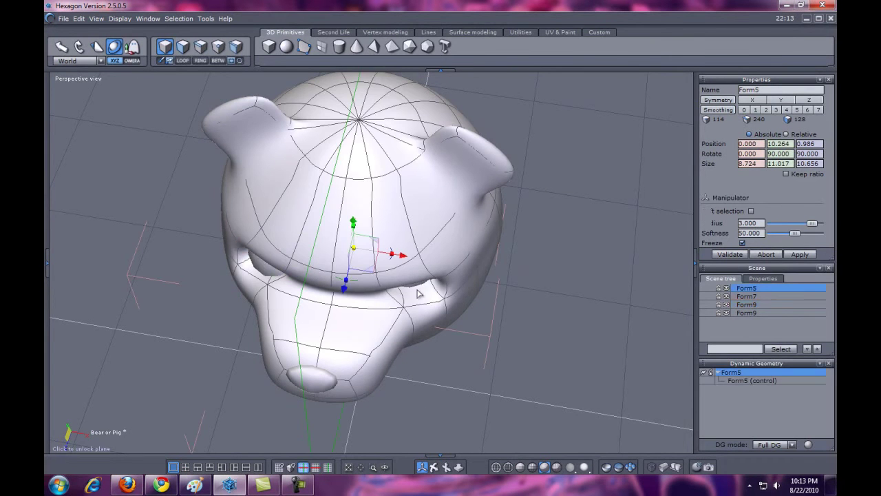
mouse_move(443, 463)
middle_mouse_down()
mouse_move(453, 422)
mouse_move(436, 459)
middle_mouse_up()
left_click(429, 208)
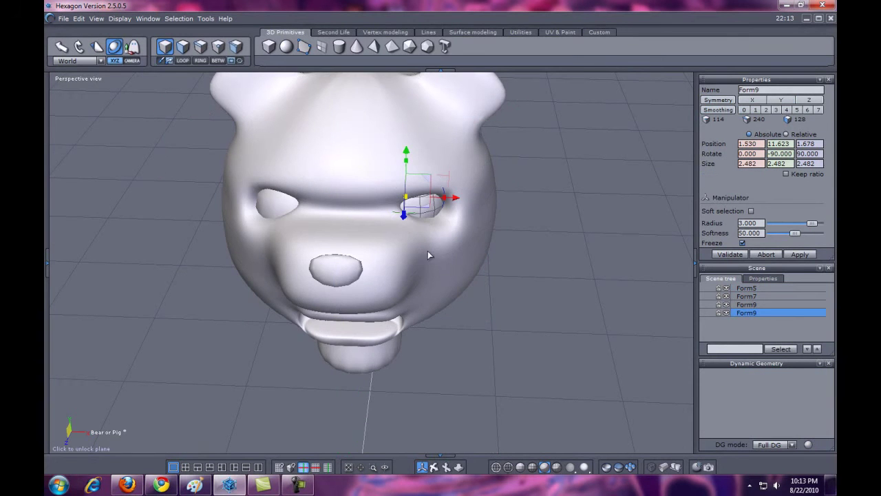
left_click_drag(438, 467, 476, 483)
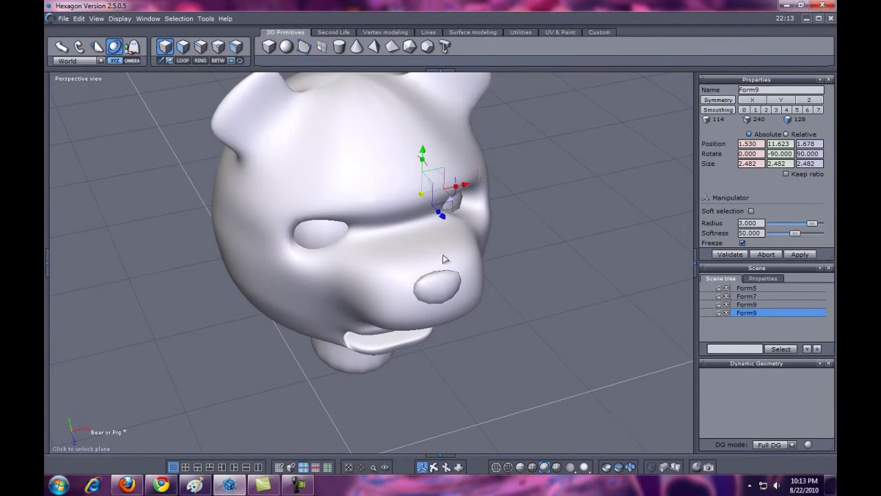
left_click_drag(456, 205, 460, 204)
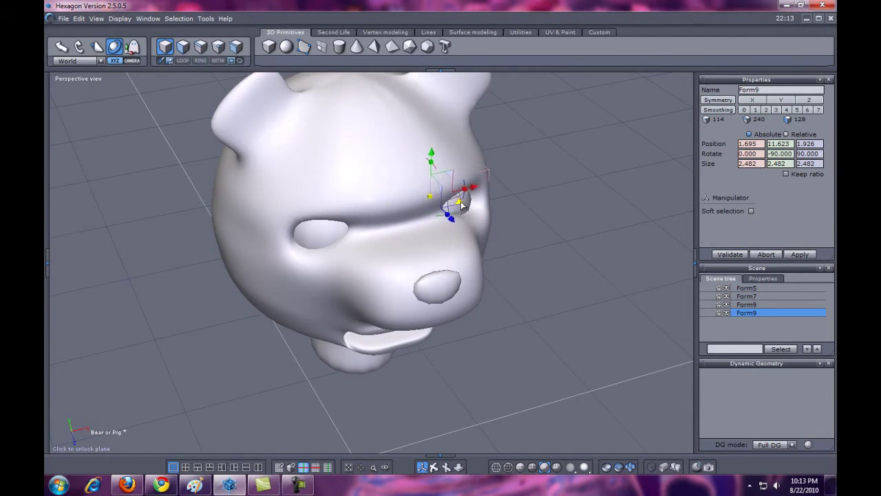
- Pull the head face just outside the negative-X eye outward to X about -4.05 and Z about 2.56
left_click(421, 468)
mouse_move(428, 470)
left_mouse_down()
mouse_move(427, 419)
mouse_move(423, 452)
mouse_move(459, 456)
mouse_move(437, 441)
mouse_move(344, 456)
mouse_move(330, 418)
mouse_move(425, 458)
mouse_move(505, 454)
mouse_move(484, 441)
mouse_move(435, 471)
mouse_move(422, 466)
mouse_move(434, 466)
mouse_move(448, 430)
mouse_move(451, 459)
mouse_move(404, 478)
mouse_move(376, 476)
mouse_move(419, 475)
mouse_move(358, 473)
mouse_move(462, 473)
mouse_move(392, 475)
mouse_move(431, 483)
mouse_move(435, 470)
left_mouse_up()
left_click(324, 252)
left_click(299, 226)
mouse_move(435, 470)
left_mouse_down()
mouse_move(437, 481)
mouse_move(425, 480)
left_mouse_up()
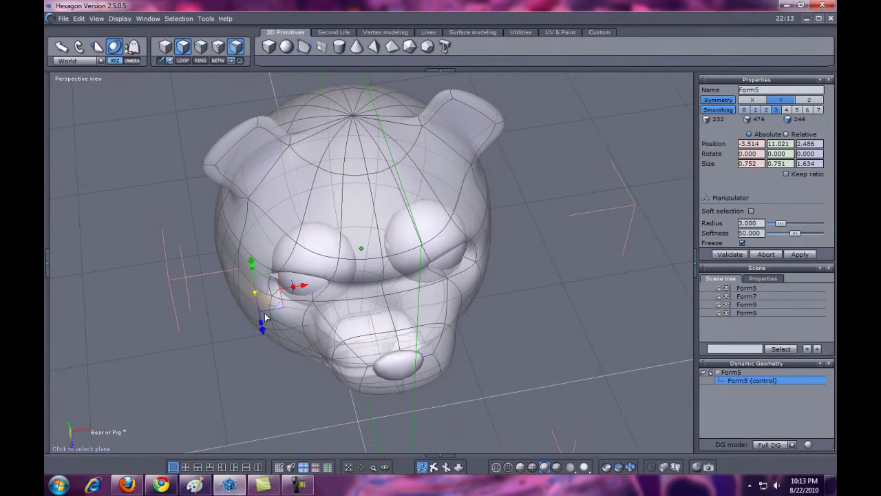
left_click_drag(276, 310, 261, 314)
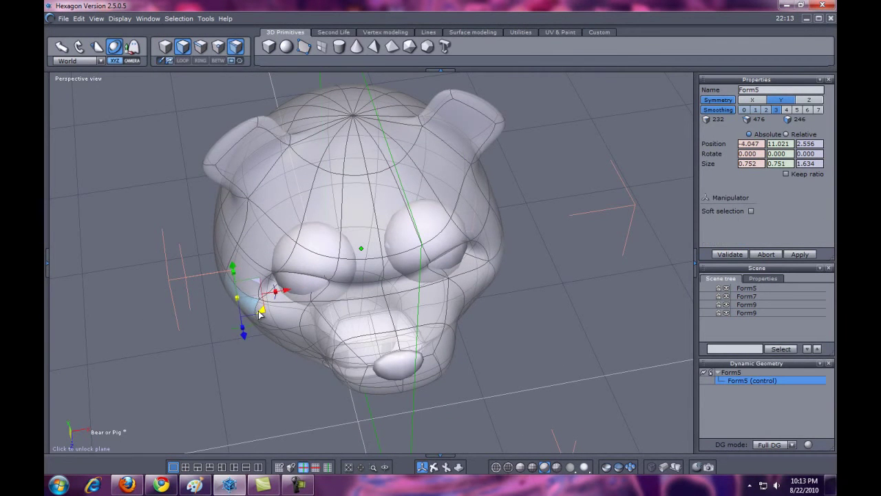
- Move the neighbouring side face behind the negative-X eye inward toward the head's centre
left_click(222, 271)
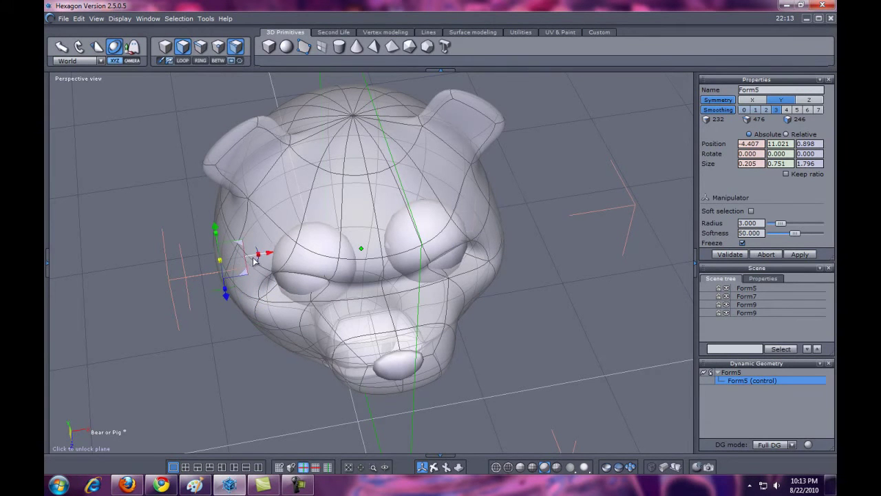
left_click_drag(268, 256, 280, 251)
middle_click_drag(442, 472, 396, 478)
left_click(525, 382)
left_click(524, 394)
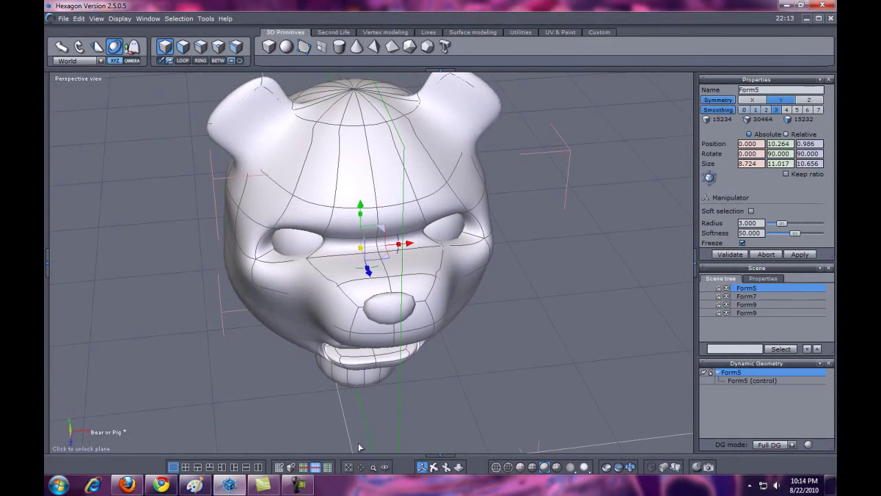
- Bring the face just outside the negative-X eye inward to X about -3.74 and Z about 2.18
double_click(245, 267)
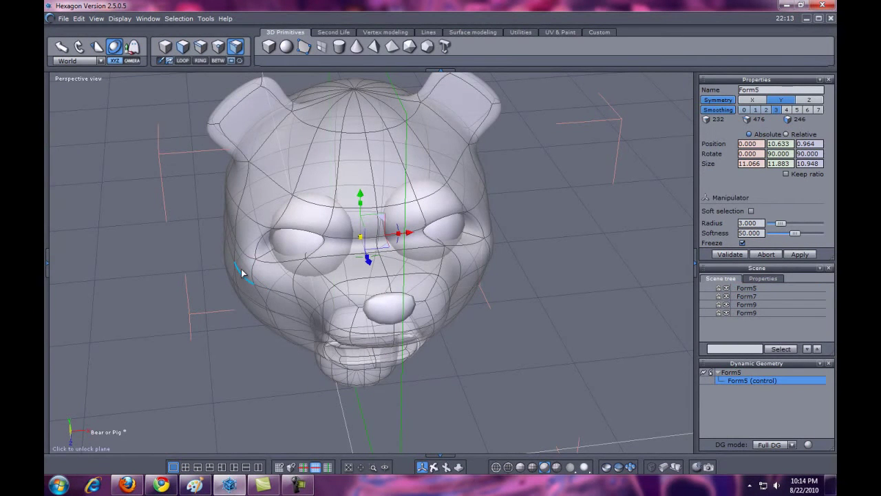
left_click(242, 267)
left_click_drag(268, 270, 271, 267)
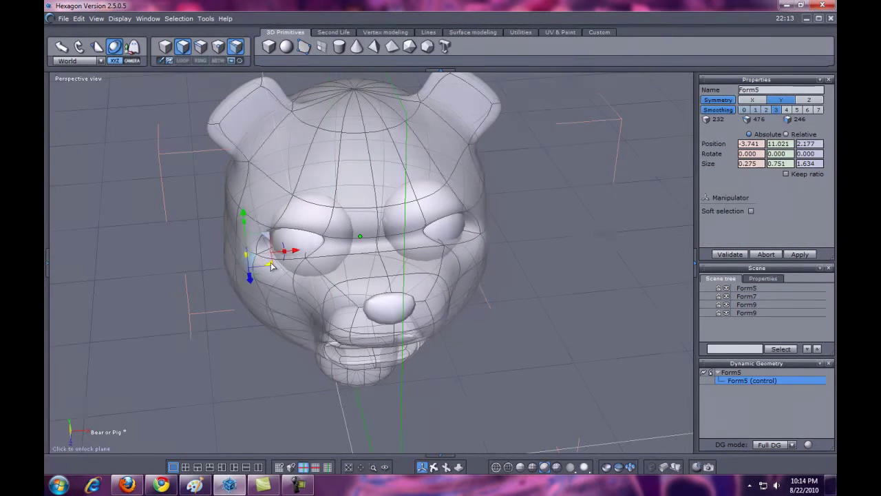
left_click(260, 391)
left_click(260, 391)
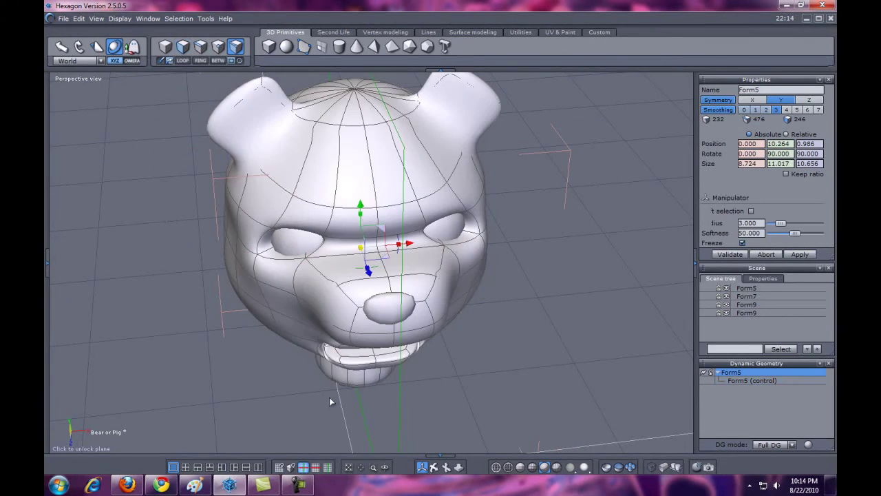
mouse_move(430, 466)
left_mouse_down()
mouse_move(508, 450)
mouse_move(484, 442)
mouse_move(454, 463)
mouse_move(420, 457)
mouse_move(436, 459)
mouse_move(432, 451)
left_mouse_up()
left_click(170, 283)
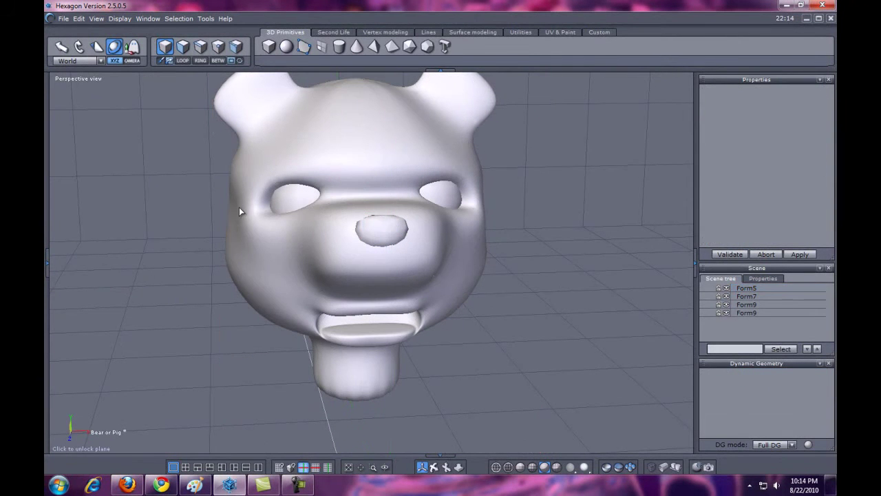
- Narrow the mouth by moving the corner face on the negative-X side slightly inward
left_click_drag(432, 467, 243, 436)
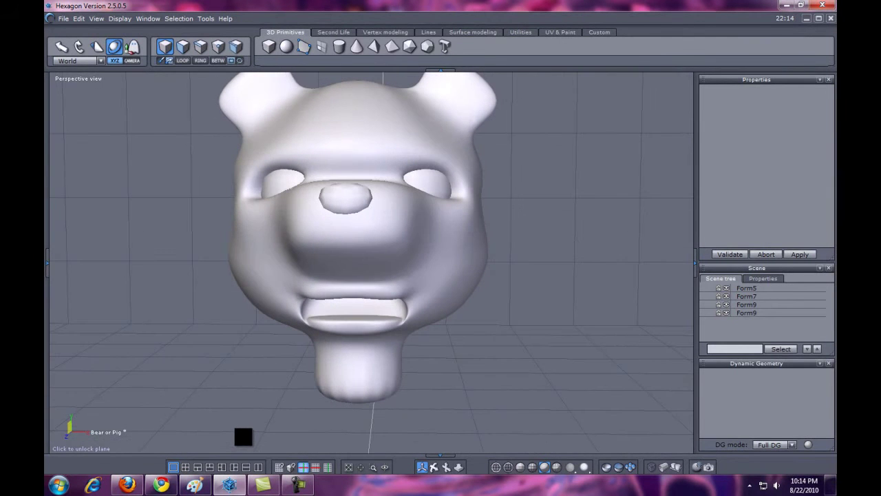
left_click(306, 317)
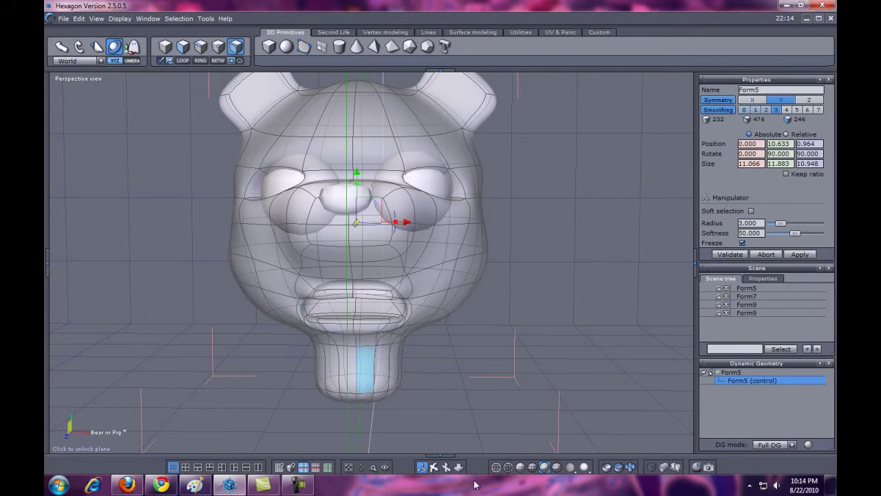
scroll(309, 363, "up", 5)
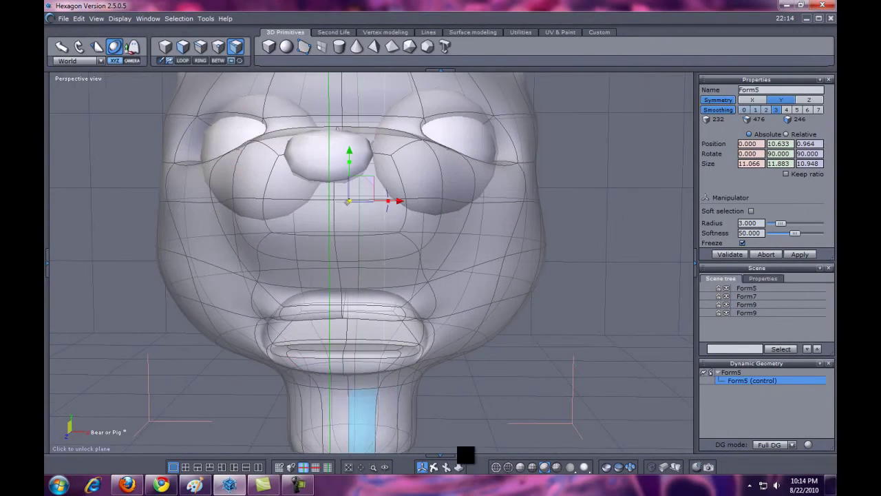
left_click(259, 337)
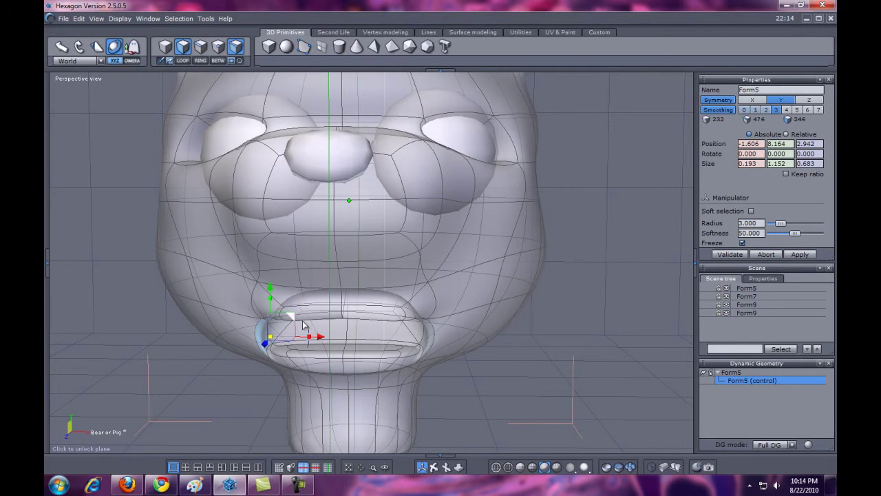
left_click_drag(291, 316, 303, 314)
left_click(518, 368)
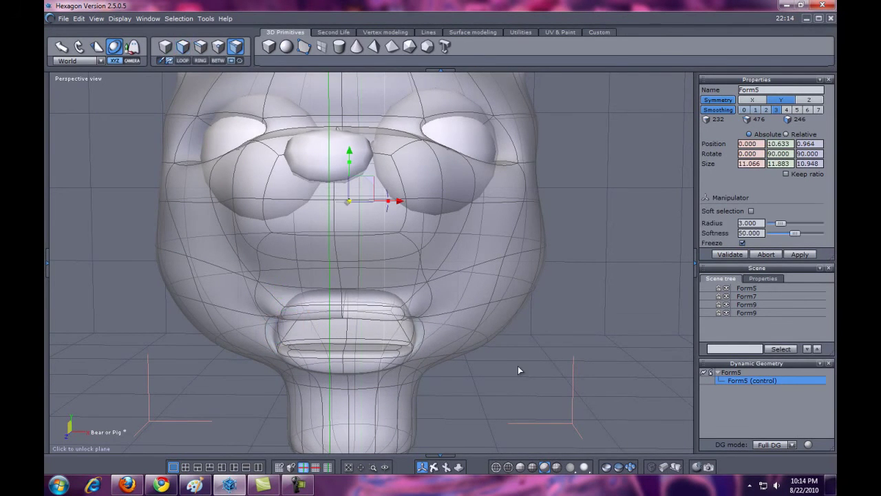
left_click(517, 368)
left_click(518, 367)
left_click_drag(434, 470, 454, 475)
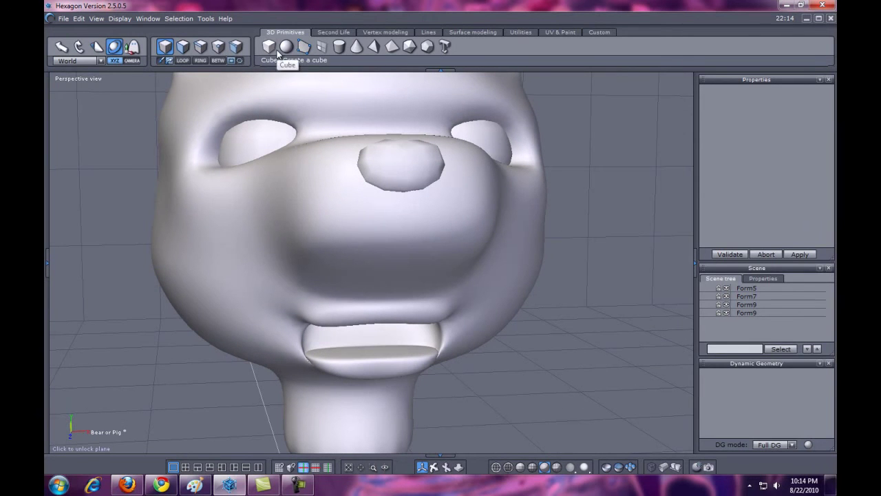
- Save the current bear head scene
mouse_move(456, 466)
left_mouse_down()
mouse_move(475, 477)
mouse_move(463, 474)
left_mouse_up()
left_click(63, 18)
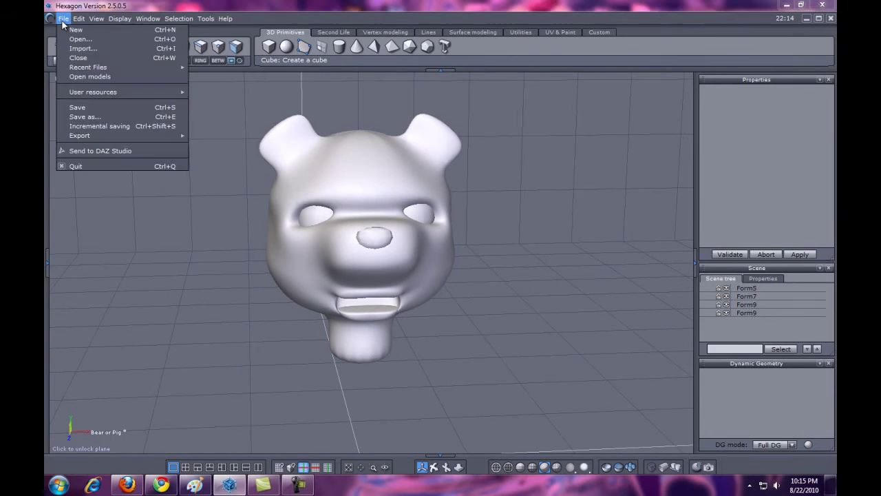
left_click(74, 104)
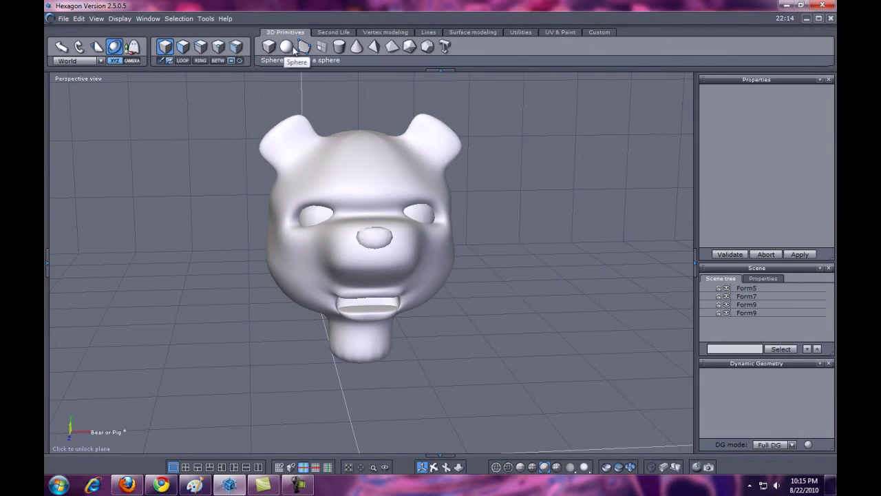
- Create a cube about 1.45 units wide beside the neck, flattened to about 0.18 thick along Z and placed at X about 5.08
left_click(447, 319)
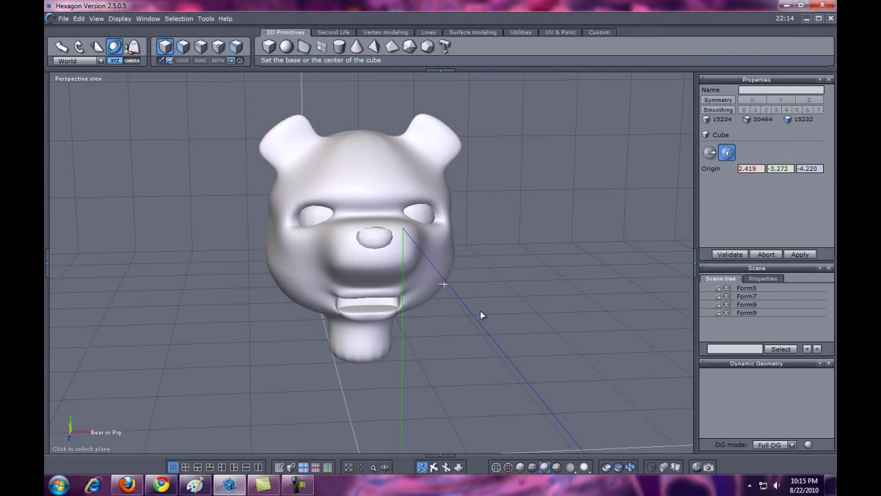
left_click(520, 313)
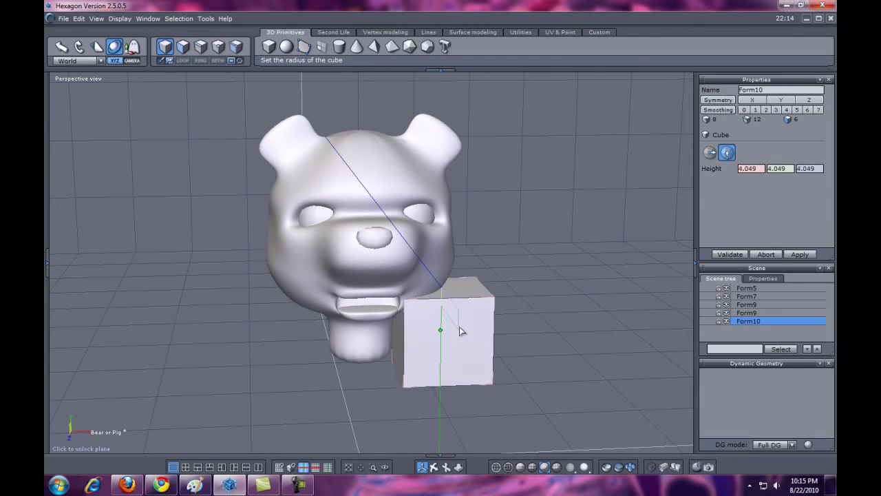
left_click(690, 301)
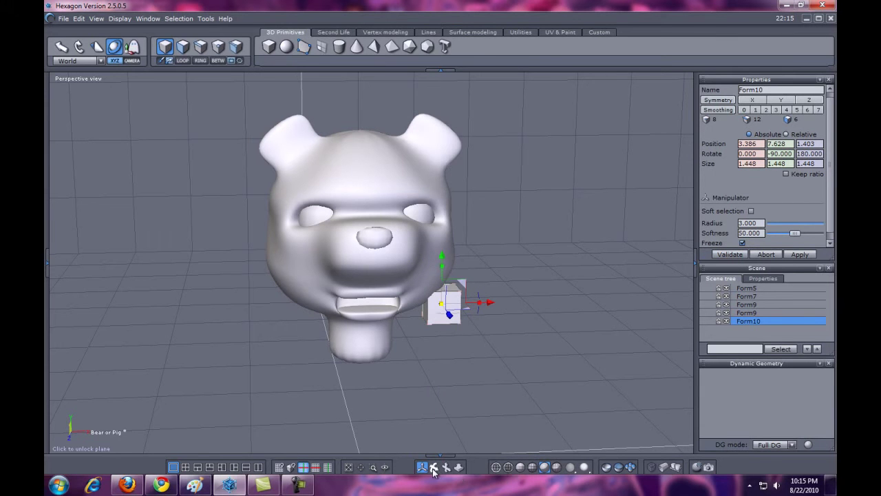
mouse_move(433, 470)
left_mouse_down()
mouse_move(425, 482)
mouse_move(443, 491)
mouse_move(428, 482)
mouse_move(432, 472)
left_mouse_up()
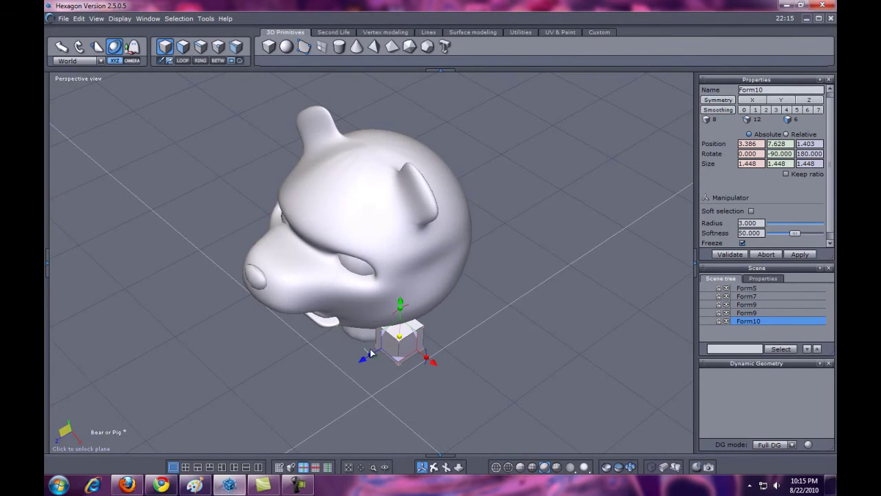
left_click_drag(372, 357, 459, 382)
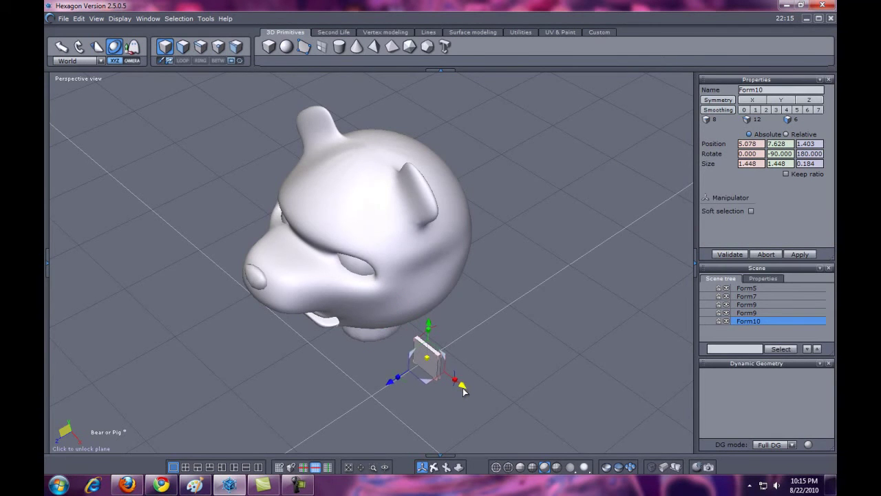
- Extrude the flat block's positive-X end face outward in equal segments to X about 8.43, forming a strip
scroll(458, 410, "up", 5)
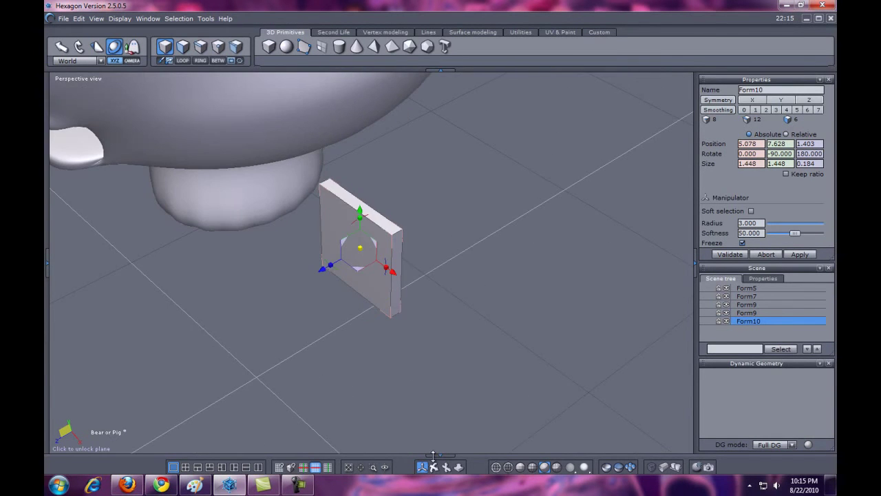
middle_click_drag(455, 461, 470, 460)
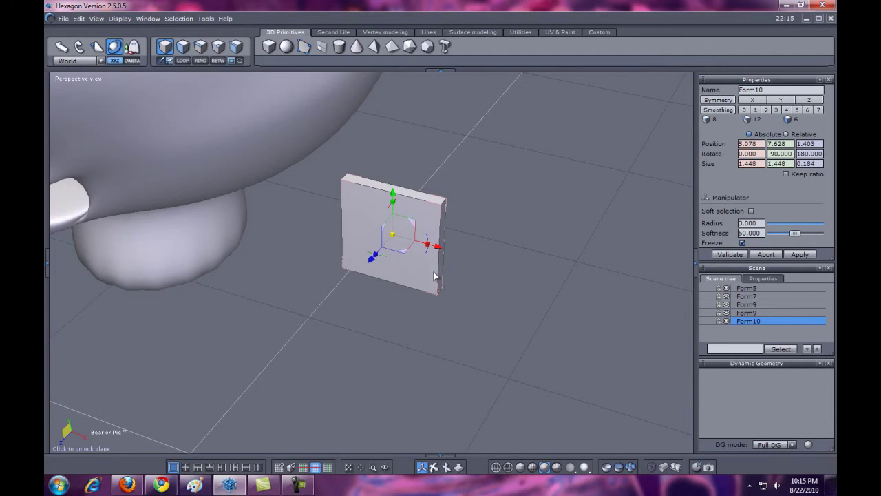
left_click(435, 228)
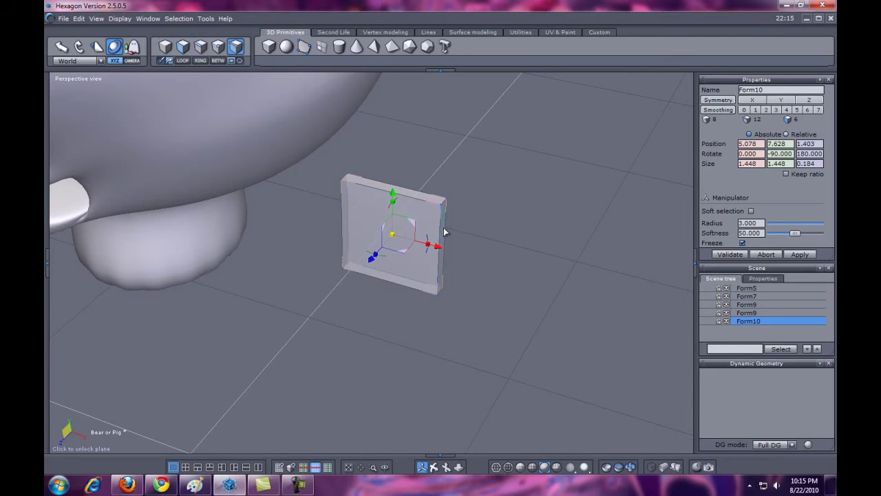
left_click(444, 232)
left_click_drag(486, 260, 760, 331)
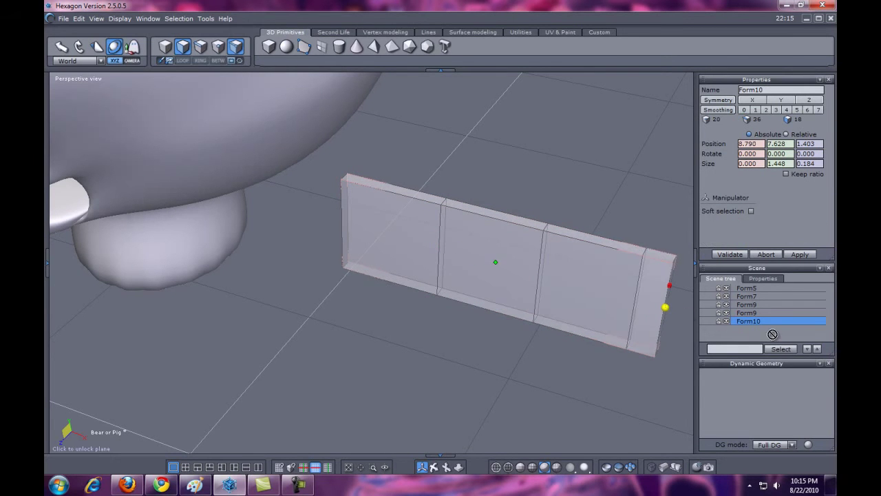
- Replace the surplus short end segment with one extruded to X about 9.71, and apply smoothing level 1 to the strip
left_click(650, 354)
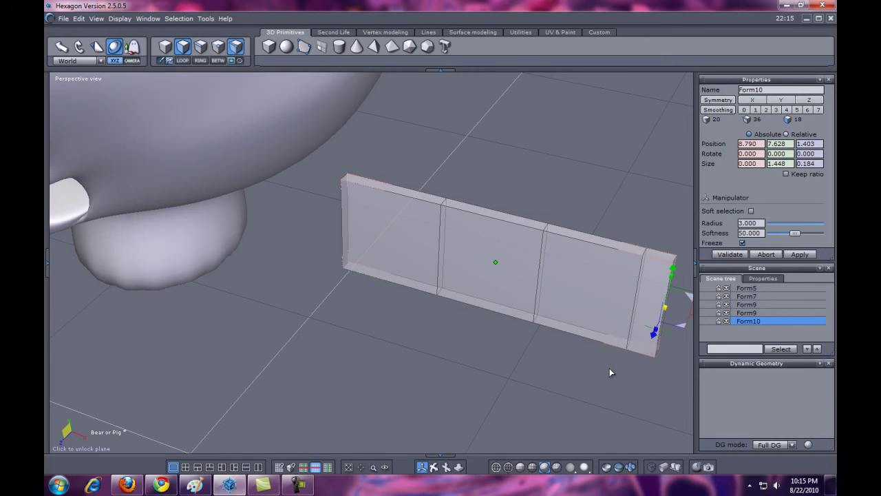
key("ctrl+z")
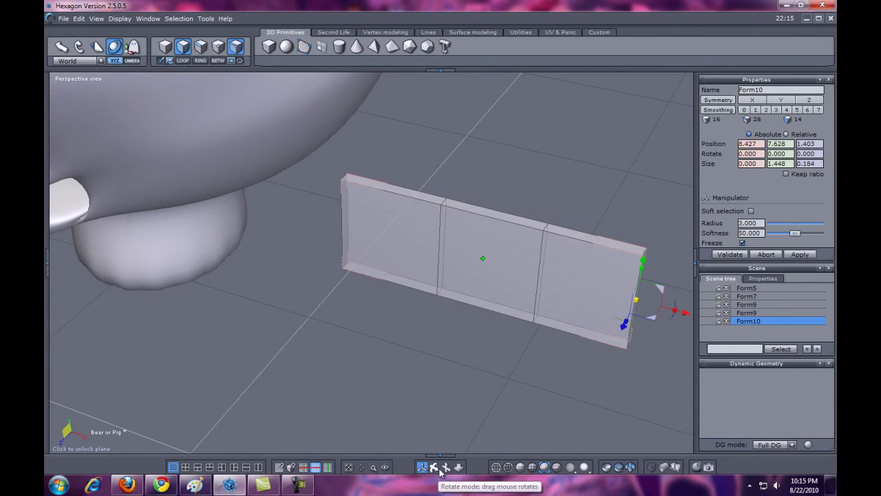
left_click_drag(444, 474, 561, 477)
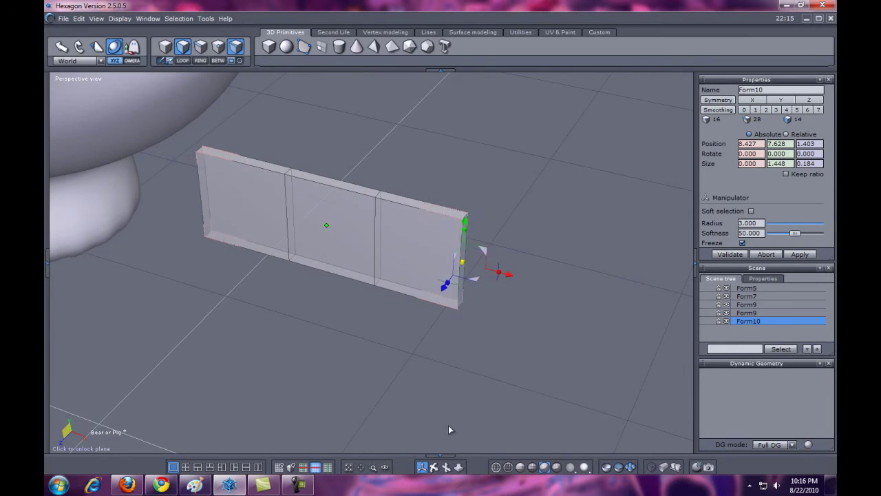
left_click_drag(510, 277, 609, 302, "shift")
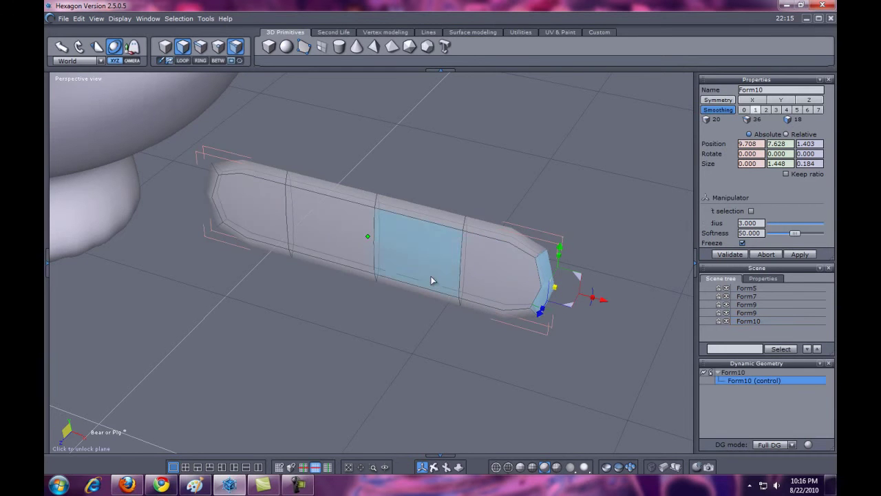
- Move the whole strip in front of the neck, at X about 0.29 and Y about 5.67
middle_click_drag(471, 475, 453, 471)
scroll(455, 475, "down", 8)
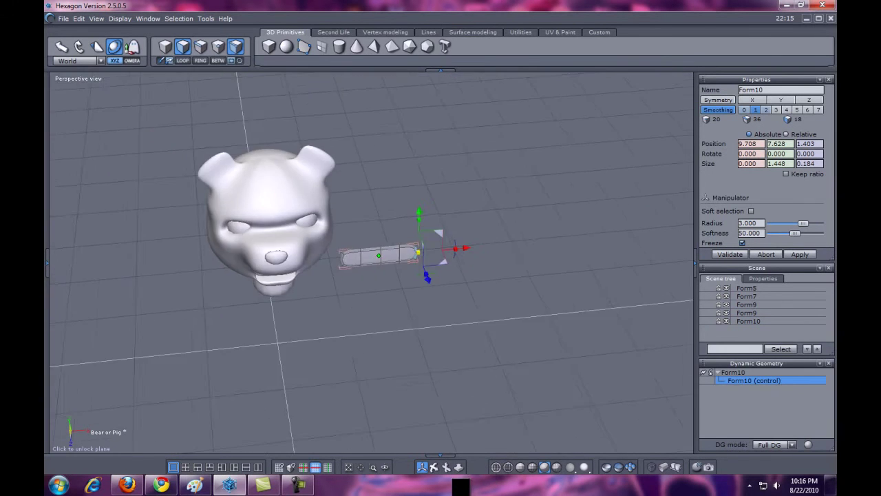
scroll(457, 474, "up", 4)
left_click(471, 272)
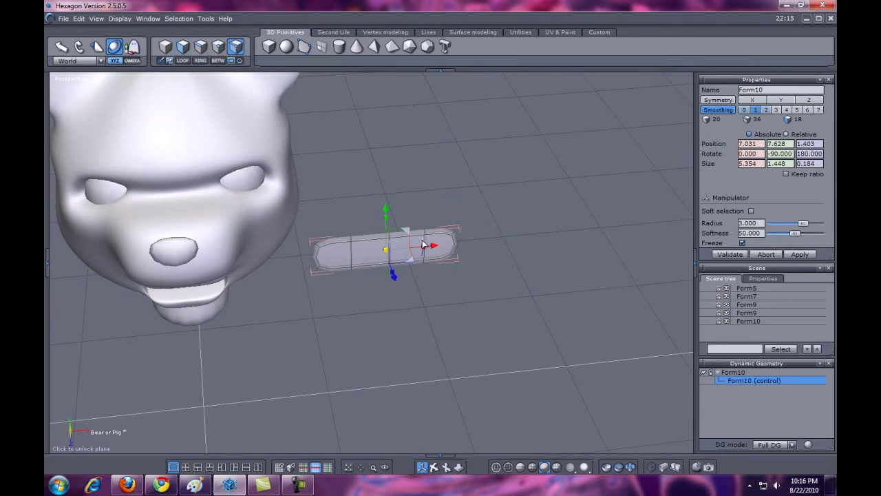
left_click_drag(409, 237, 223, 302)
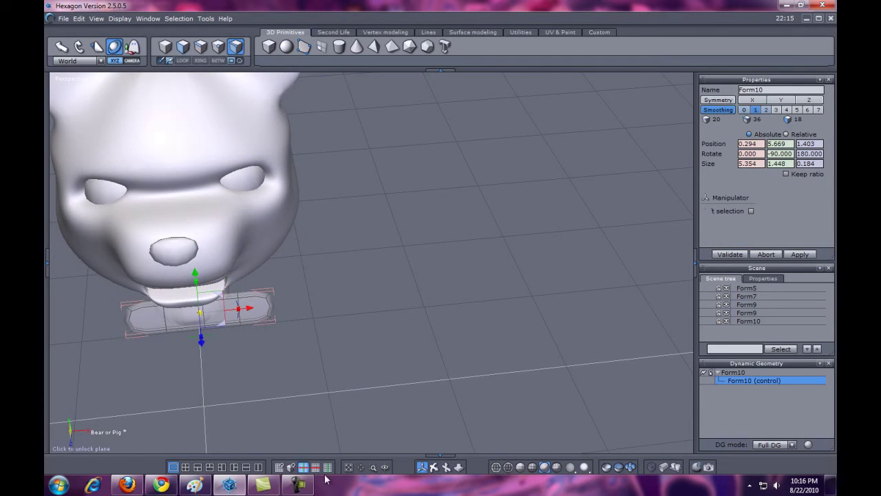
- Shrink the strip to about 2.89 units wide and move it forward to Z about 2.03
mouse_move(433, 468)
left_mouse_down()
mouse_move(515, 402)
mouse_move(443, 429)
mouse_move(491, 431)
mouse_move(433, 460)
left_mouse_up()
left_click_drag(390, 317, 308, 325)
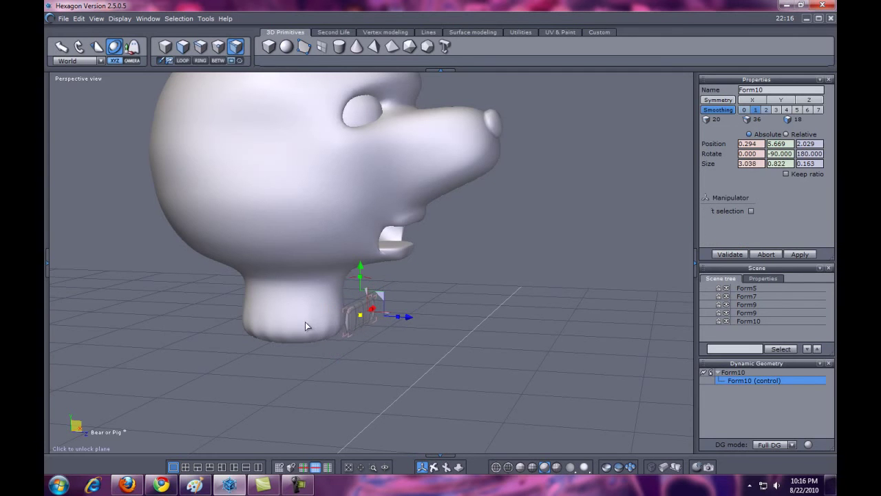
middle_click_drag(427, 468, 377, 370)
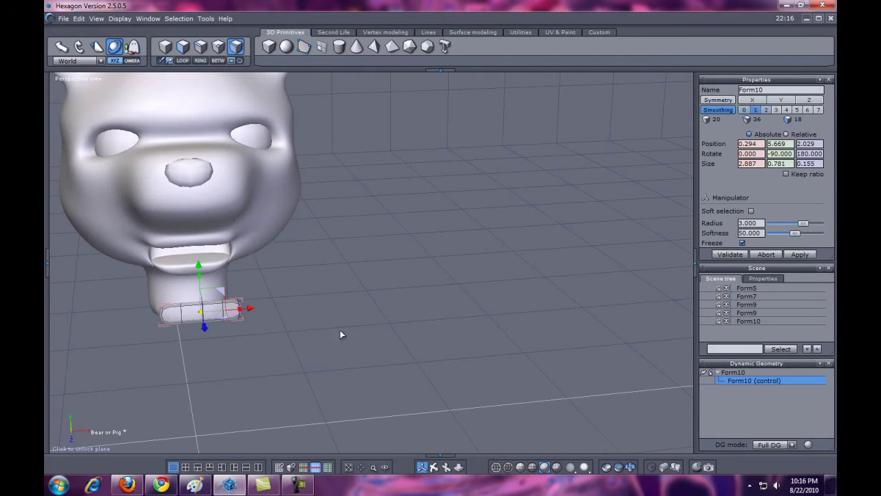
- Raise the strip into the mouth opening, at Y about 8.55 and Z about 3.14
left_click_drag(205, 267, 203, 206)
left_click_drag(456, 469, 503, 461)
middle_click_drag(503, 461, 506, 461)
left_click_drag(398, 236, 431, 212)
left_click_drag(447, 468, 355, 478)
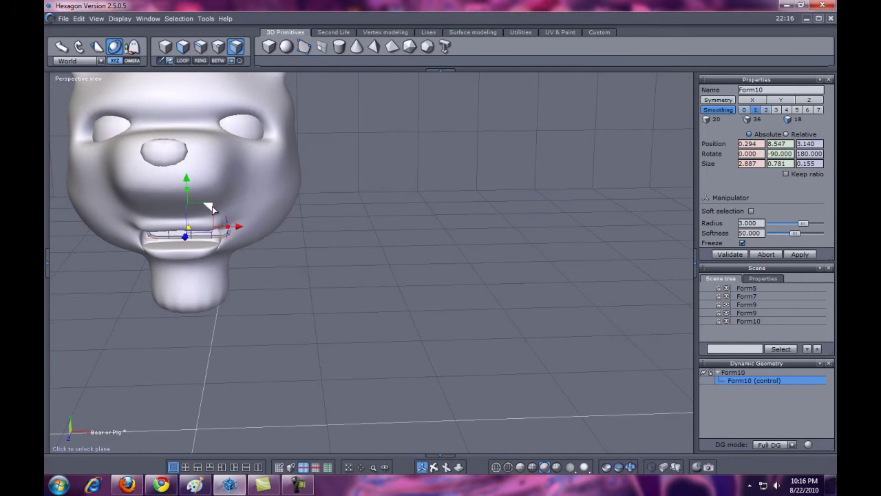
left_click(210, 236)
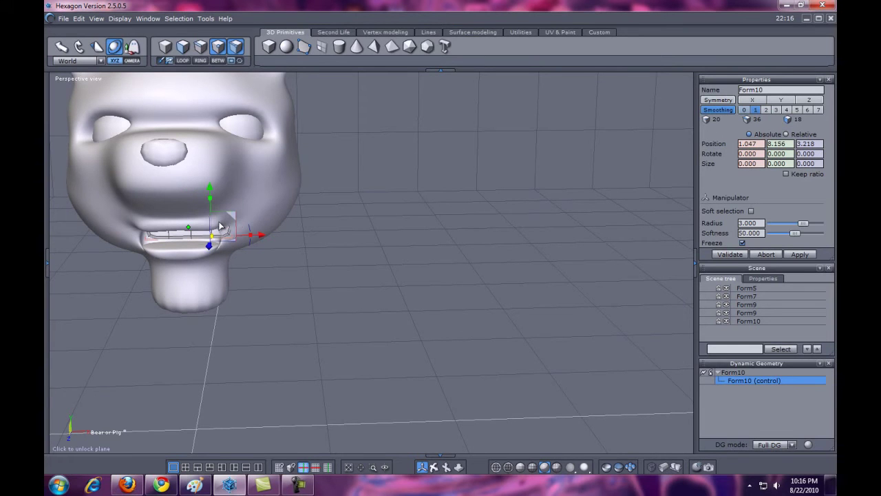
left_click_drag(230, 217, 241, 222)
key("ctrl+z")
key("ctrl+z")
- Centre the teeth strip in the mouth at X about 0.08 and Y about 8.59, and shrink it to about 2.66 units wide
left_click_drag(209, 208, 203, 206)
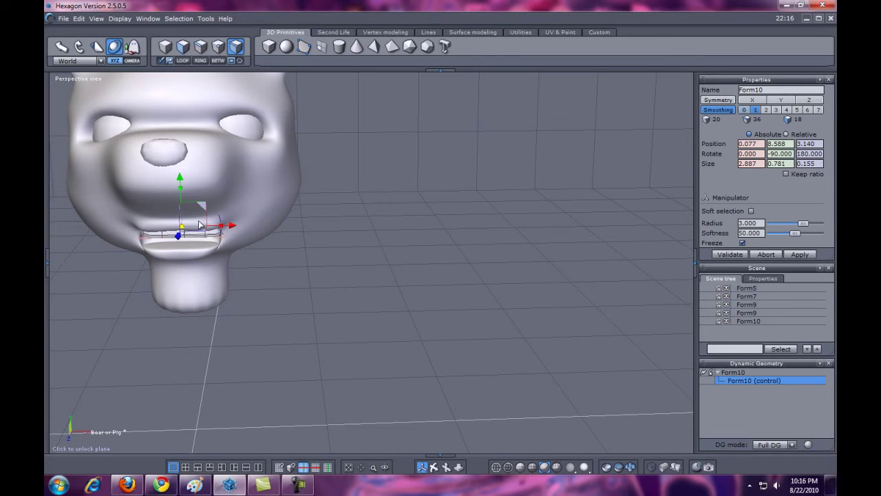
left_click_drag(181, 230, 179, 231)
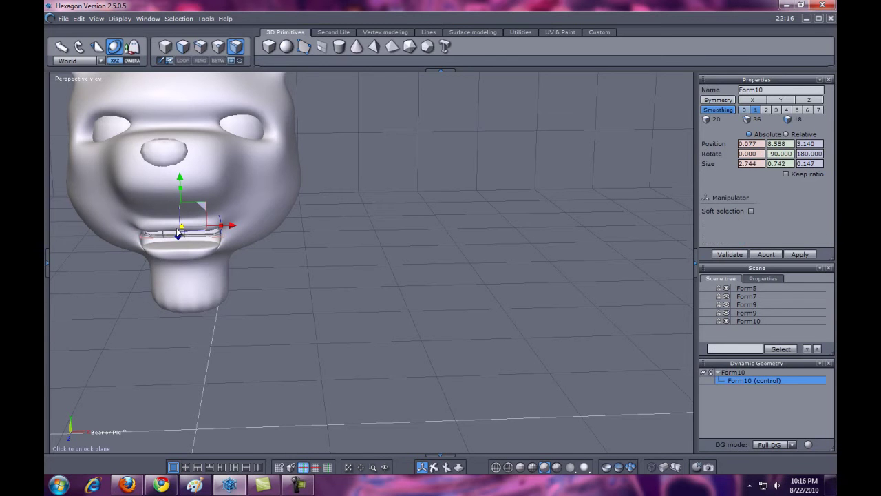
left_click_drag(446, 467, 515, 462)
left_click_drag(382, 149, 381, 151)
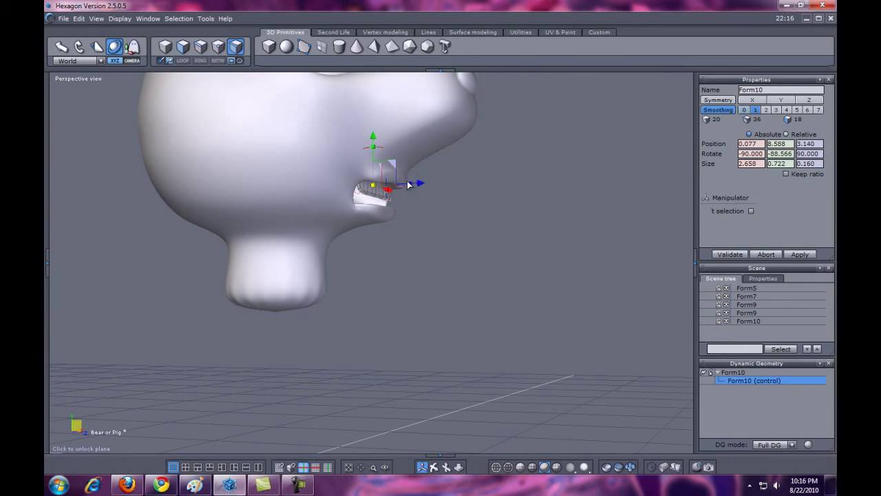
- Thicken the teeth strip to about 0.33 along Z and move it up and back to Y about 8.73 and Z about 2.98
left_click_drag(412, 189, 432, 192)
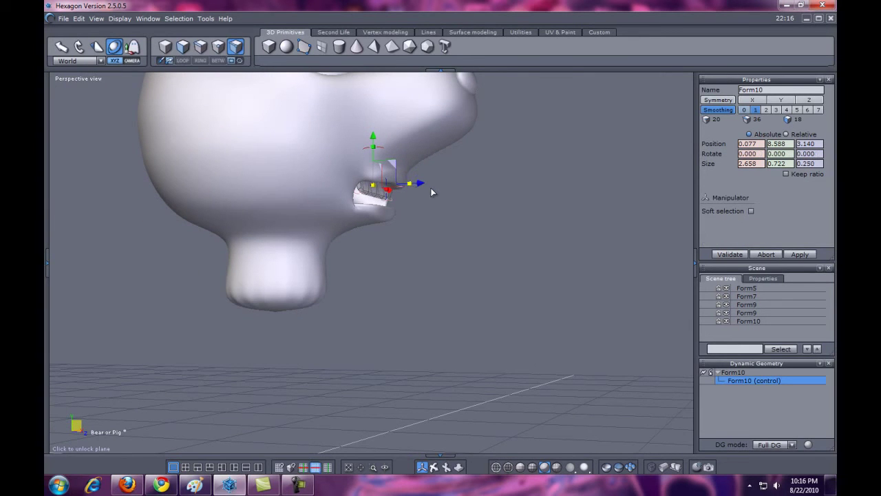
left_click_drag(393, 163, 389, 162)
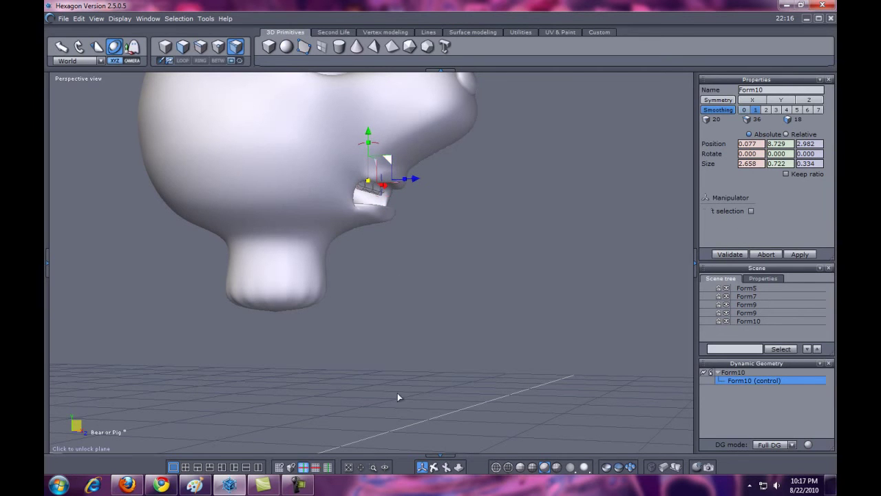
- Duplicate the upper teeth strip and lower the copy to Y about 7.84
right_click_drag(430, 472, 392, 480)
left_click_drag(392, 481, 435, 468)
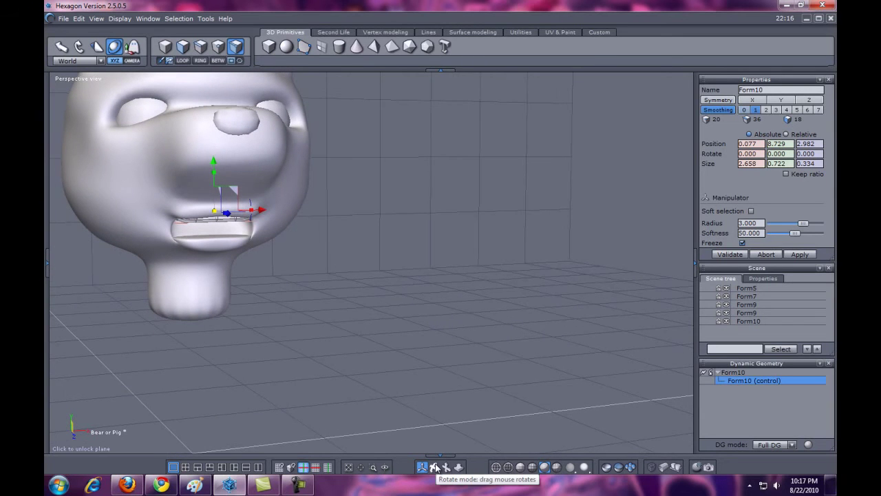
key("ctrl+c")
key("ctrl+v")
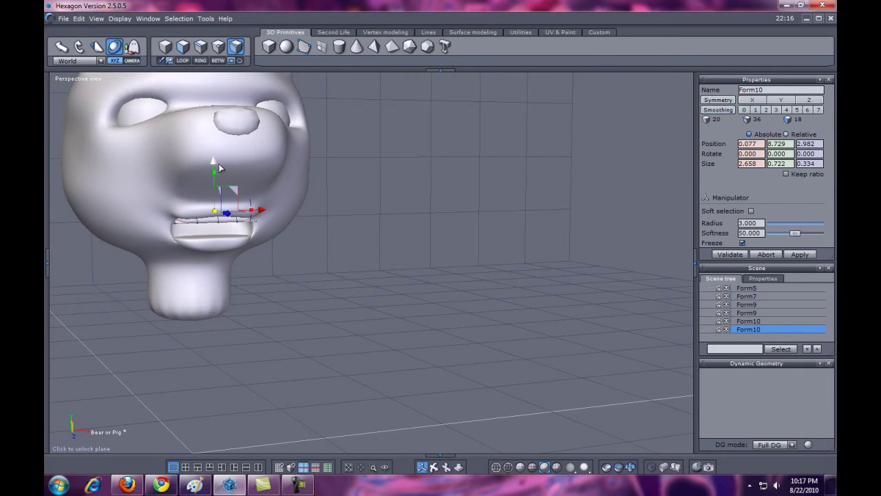
left_click_drag(216, 177, 215, 192)
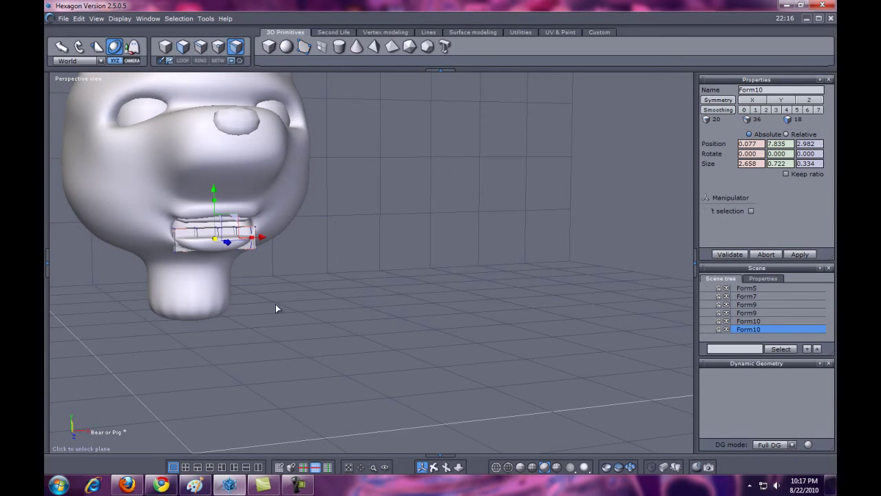
- Shrink the lower teeth strip to about 2.18 units wide and raise it to Y about 8.03
left_click_drag(439, 473, 134, 314)
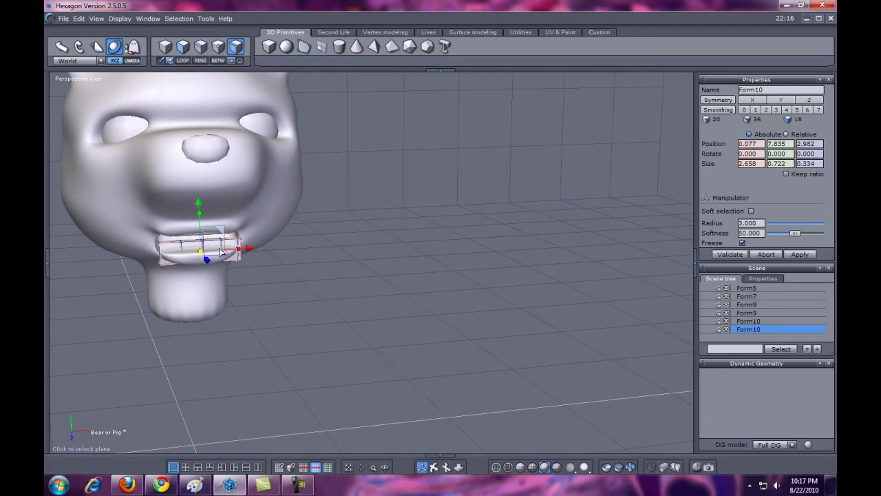
left_click_drag(205, 256, 184, 255)
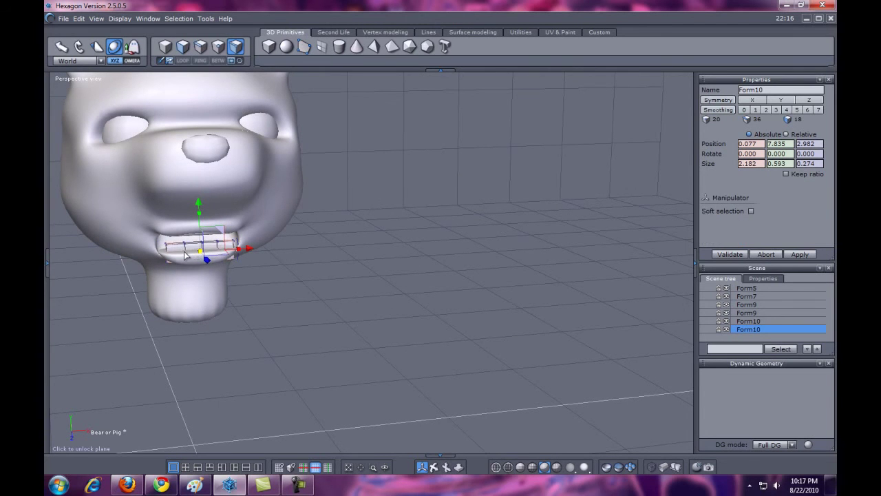
left_click_drag(199, 205, 192, 203)
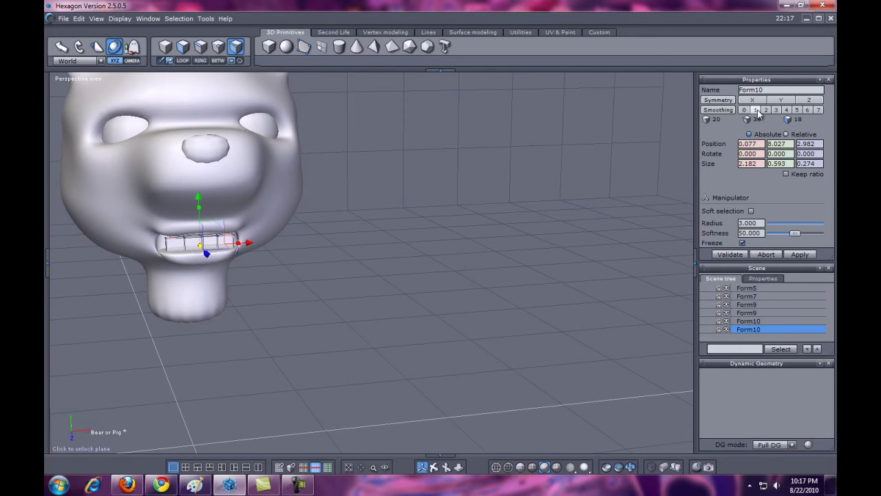
- Apply smoothing level 1 to the lower teeth strip and refine its fit by widening it slightly along X and adjusting its height
key("Page_Up")
left_click_drag(198, 200, 199, 204)
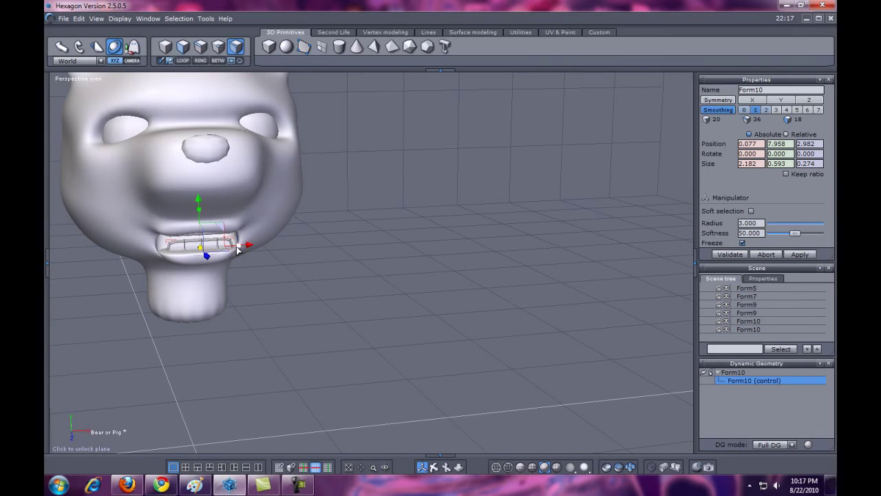
left_click_drag(242, 246, 251, 244)
left_click_drag(197, 201, 200, 197)
left_click(298, 309)
left_click(297, 308)
left_click(297, 308)
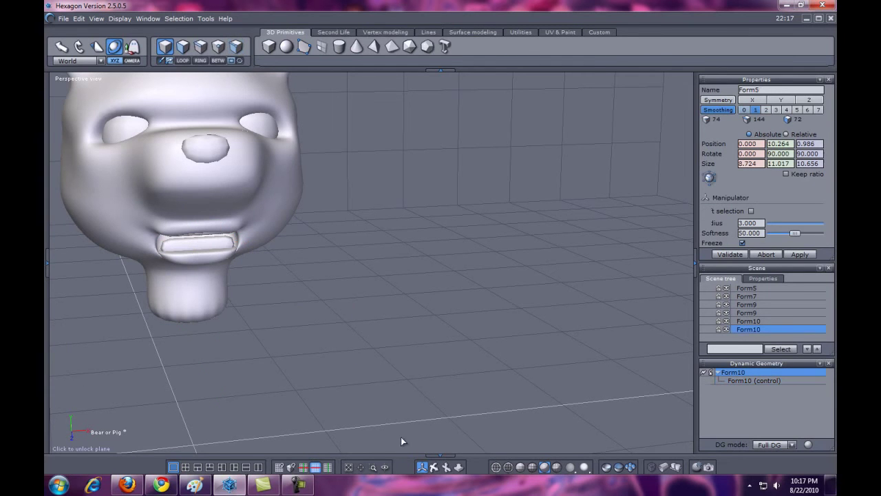
- Select the snout faces and shrink them to about 2.26 × 2.69 × 2.63, lowering them to Y about 10.38 and Z about 4.81
left_click(401, 440)
left_click_drag(433, 466, 475, 436)
left_click_drag(459, 466, 506, 473)
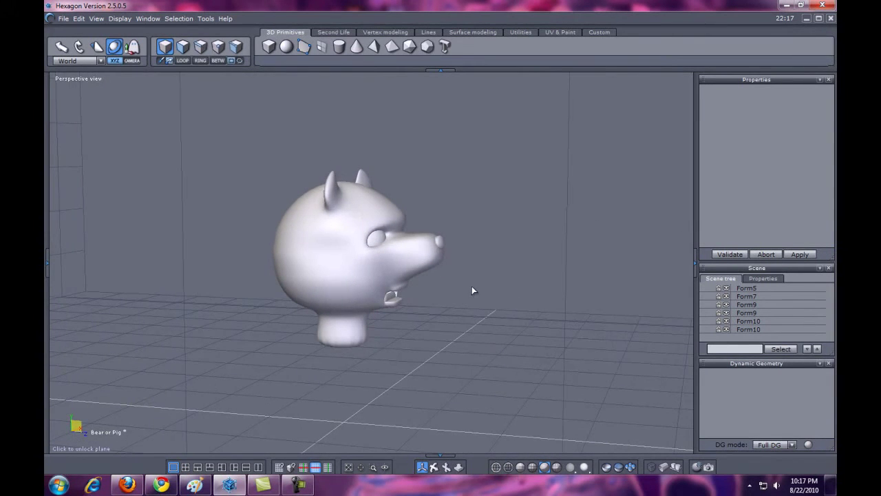
left_click(428, 268)
mouse_move(459, 474)
left_mouse_down()
mouse_move(465, 482)
mouse_move(464, 457)
mouse_move(459, 471)
left_mouse_up()
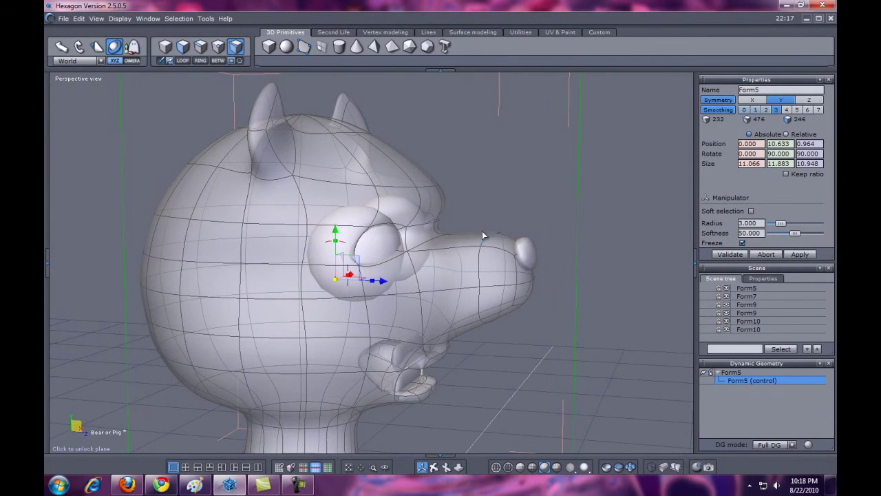
mouse_move(469, 246)
left_mouse_down()
mouse_move(481, 312)
mouse_move(497, 284)
left_mouse_up()
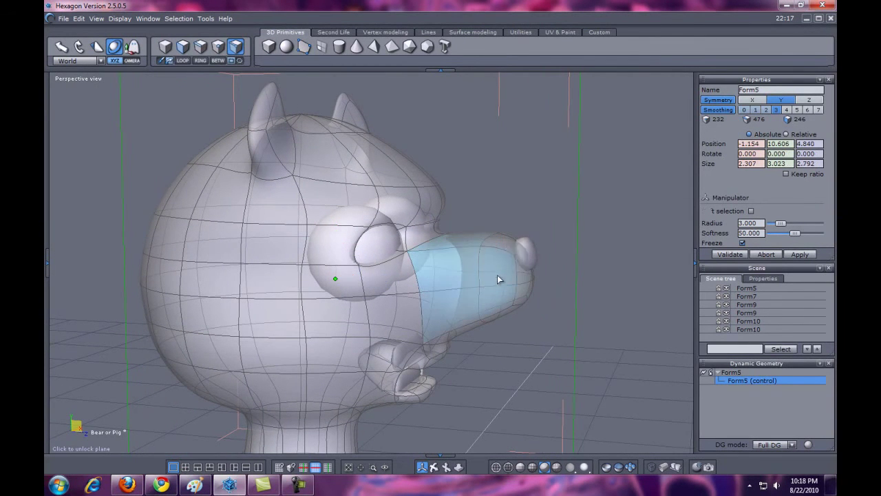
mouse_move(506, 249)
left_mouse_down()
mouse_move(500, 321)
mouse_move(475, 326)
left_mouse_up()
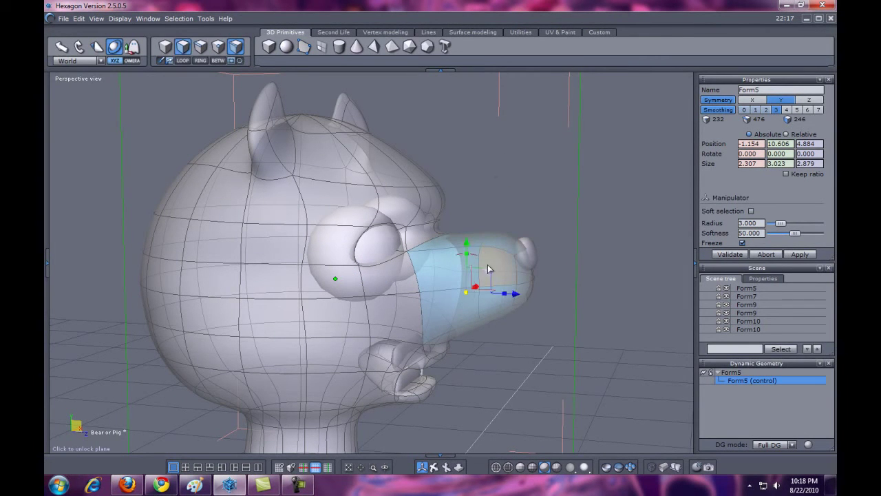
left_click_drag(488, 275, 474, 306)
mouse_move(444, 481)
right_mouse_down()
mouse_move(367, 484)
mouse_move(443, 477)
right_mouse_up()
left_click_drag(444, 475, 552, 312)
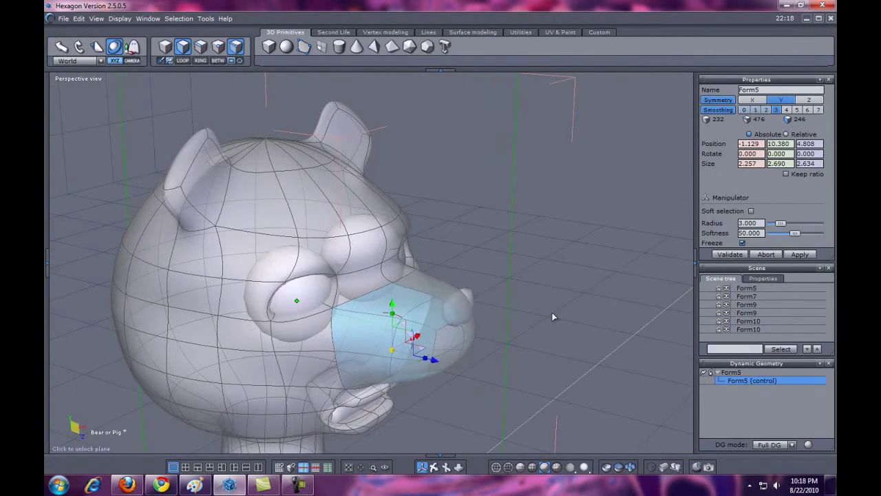
- Move the nose down and back against the reshaped snout, to Y about 11.70 and Z about 5.93
left_click(461, 313)
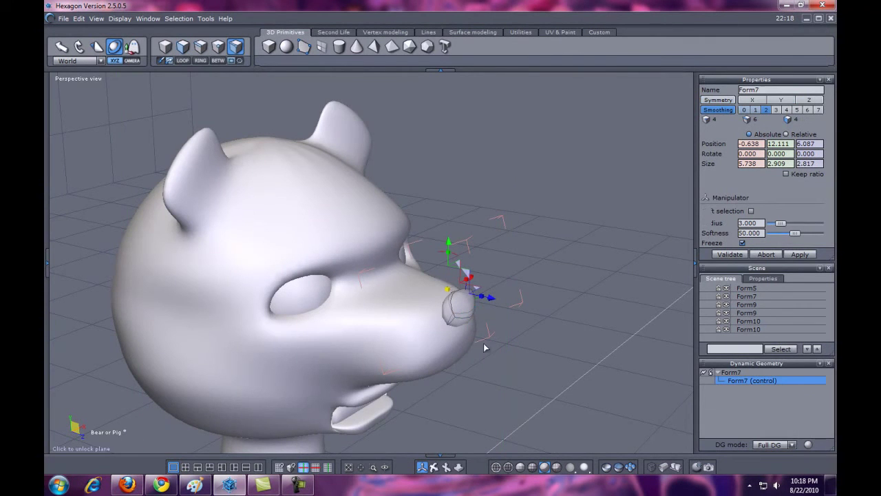
left_click_drag(447, 466, 525, 349)
left_click_drag(580, 197, 578, 196)
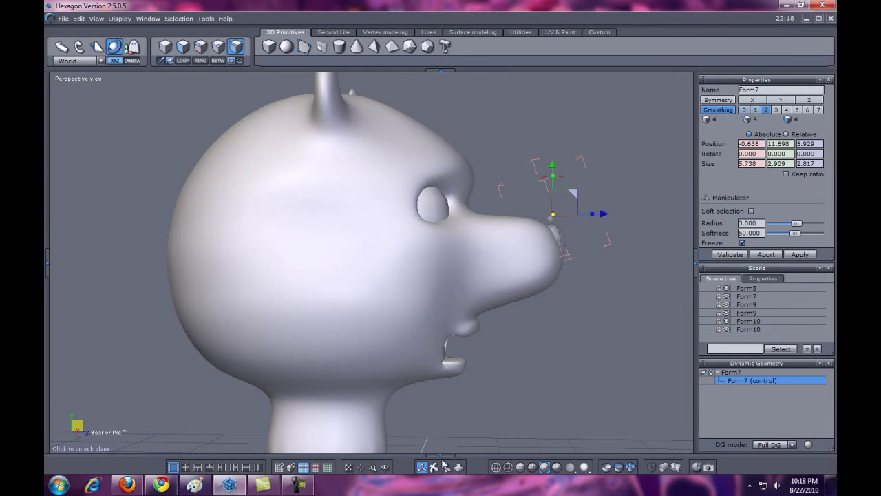
left_click_drag(420, 468, 353, 475)
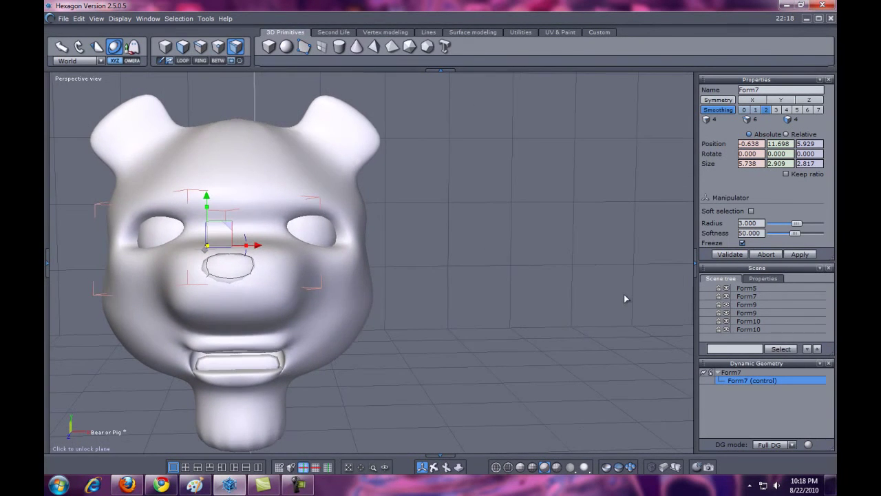
left_click(501, 286)
left_click(500, 289)
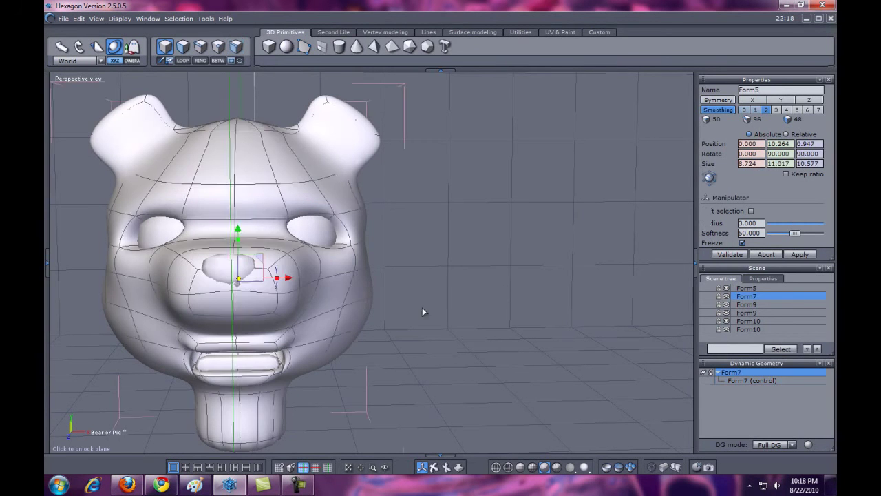
left_click_drag(434, 470, 355, 482)
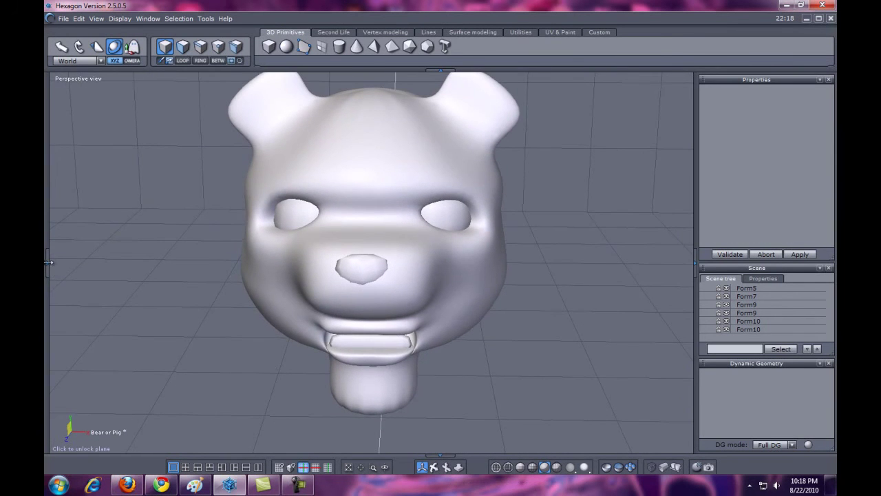
- Create a shading domain from the nose's unassigned faces and rename it Nose
left_click(48, 262)
left_click(413, 278)
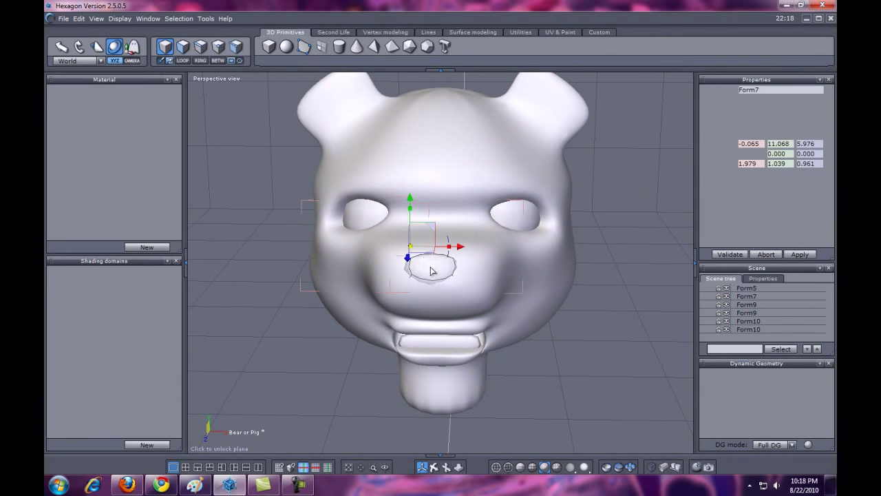
left_click(115, 272)
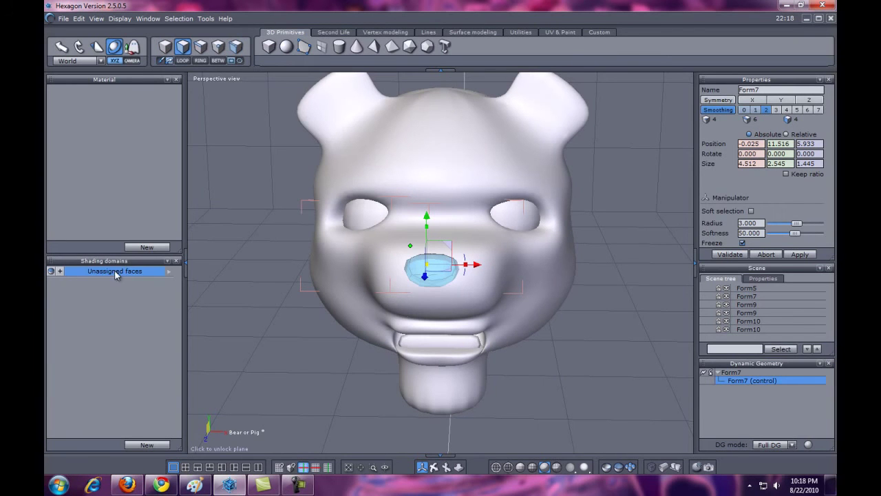
left_click(150, 444)
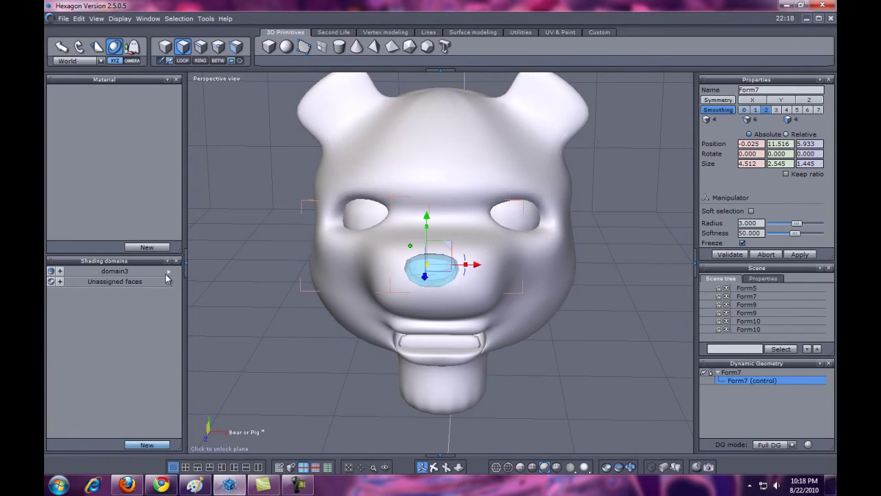
left_click(167, 274)
left_click(205, 323)
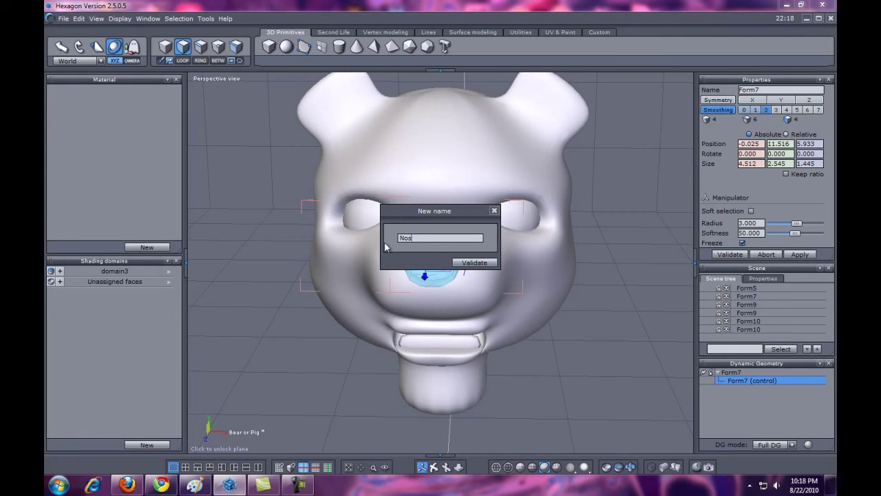
left_click(468, 263)
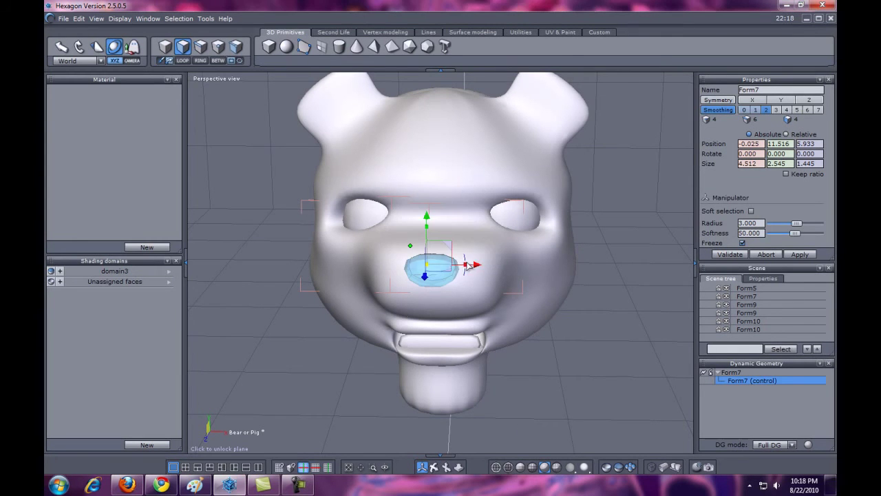
- Set the Nose domain's material colour to dark navy (Red 1, Green 3, Blue 50) and name the material nose
left_click(118, 274)
left_click(91, 97)
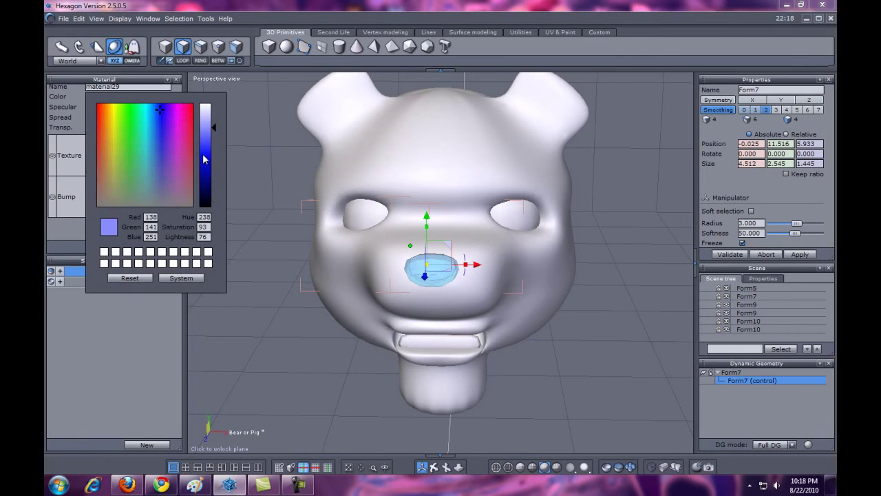
left_click_drag(205, 134, 212, 195)
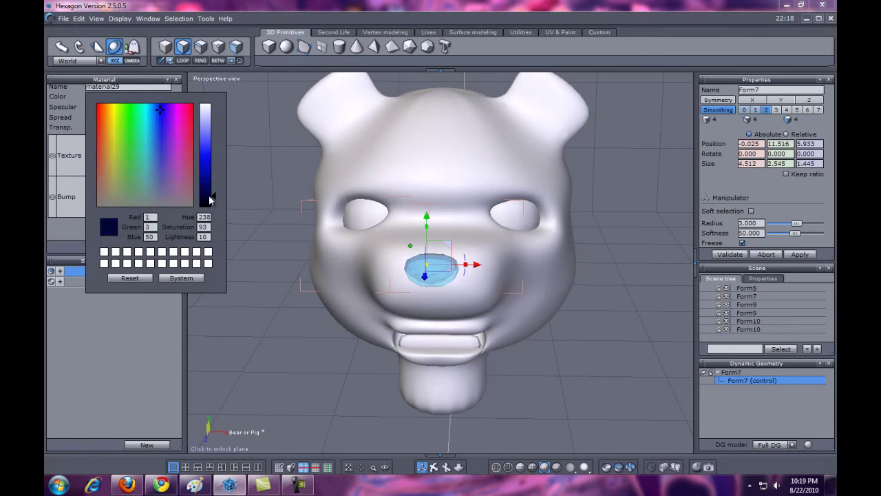
left_click(79, 96)
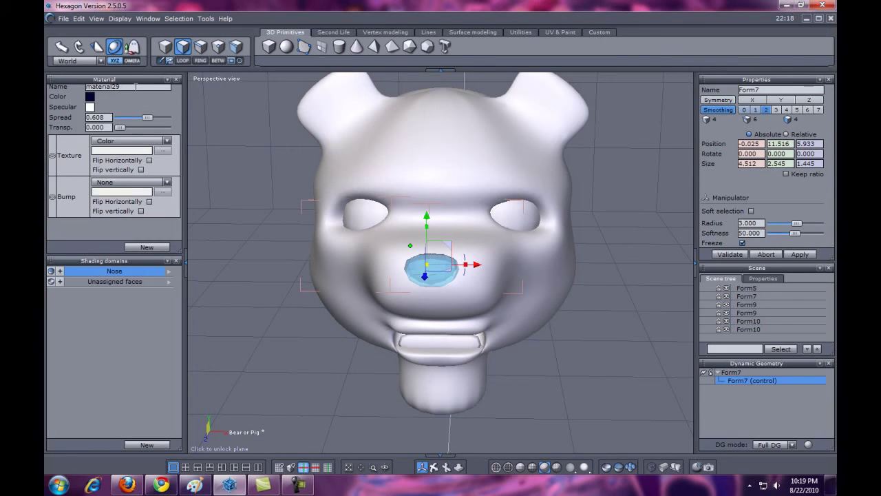
type("nose")
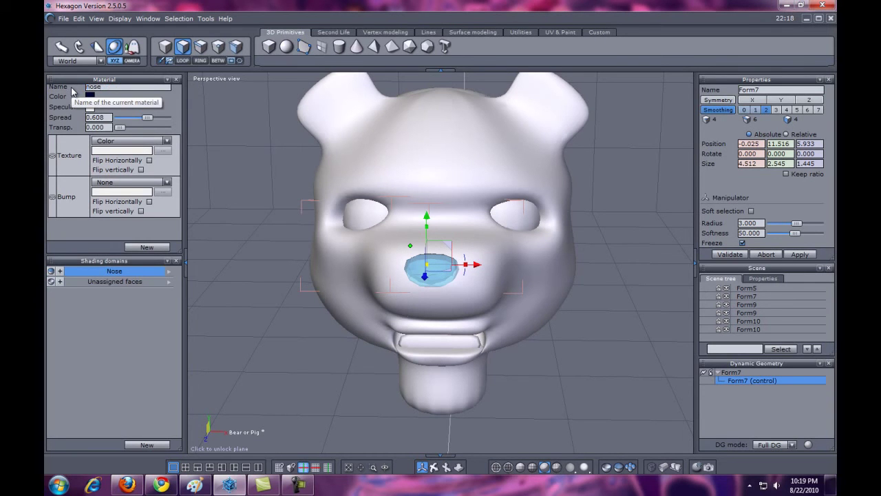
left_click(224, 123)
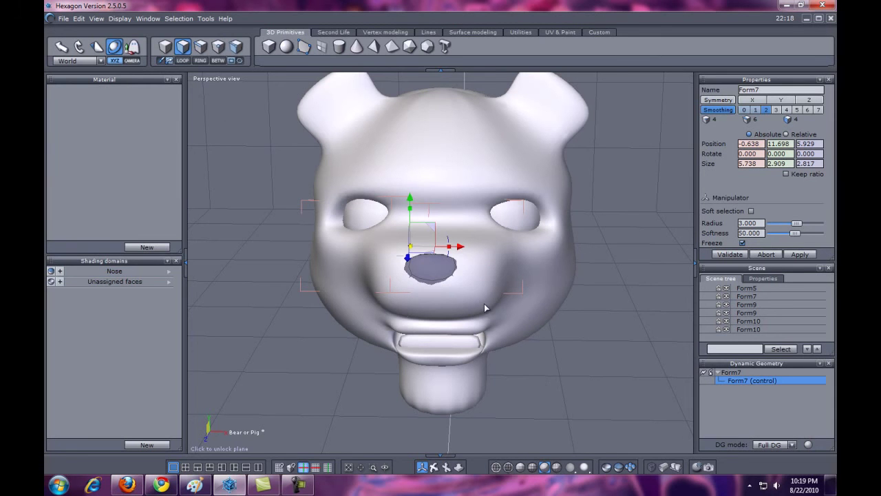
- Move the whole nose object slightly forward to Z about 6.05
left_click(451, 272)
left_click_drag(433, 466, 475, 467)
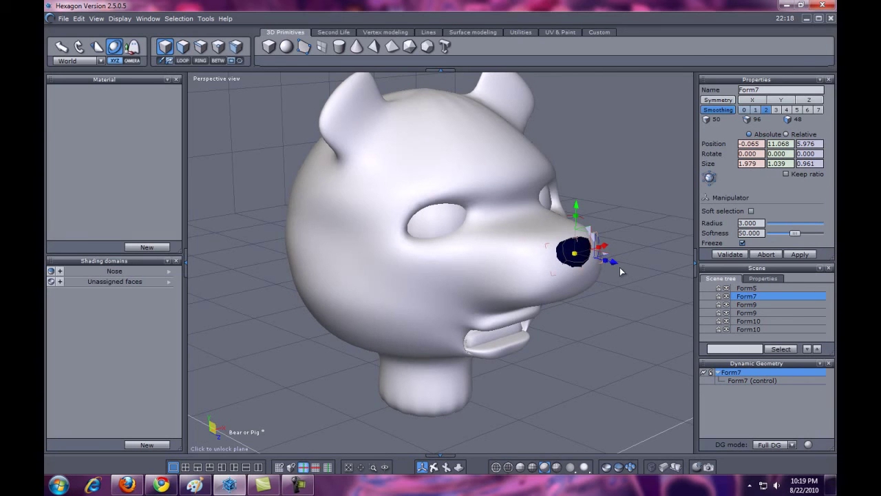
left_click_drag(617, 264, 621, 268)
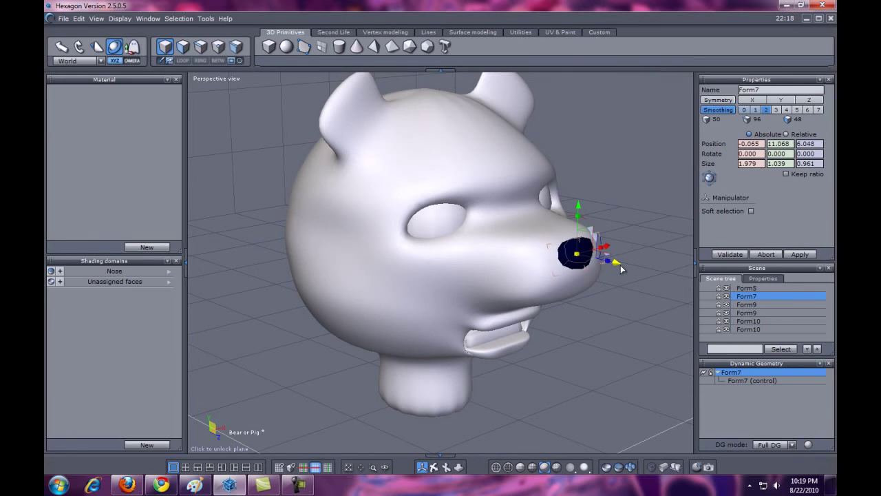
- Create a shading domain from all unassigned faces of the head and rename it furskin
left_click(369, 273)
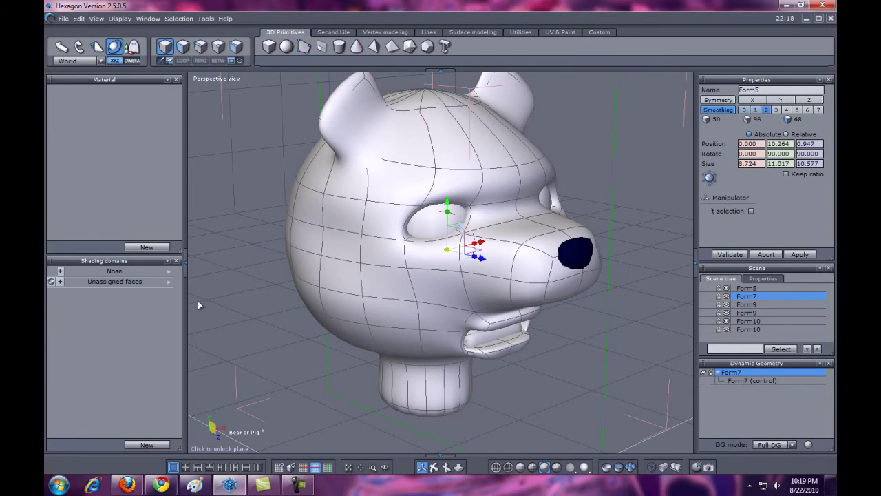
left_click(372, 284)
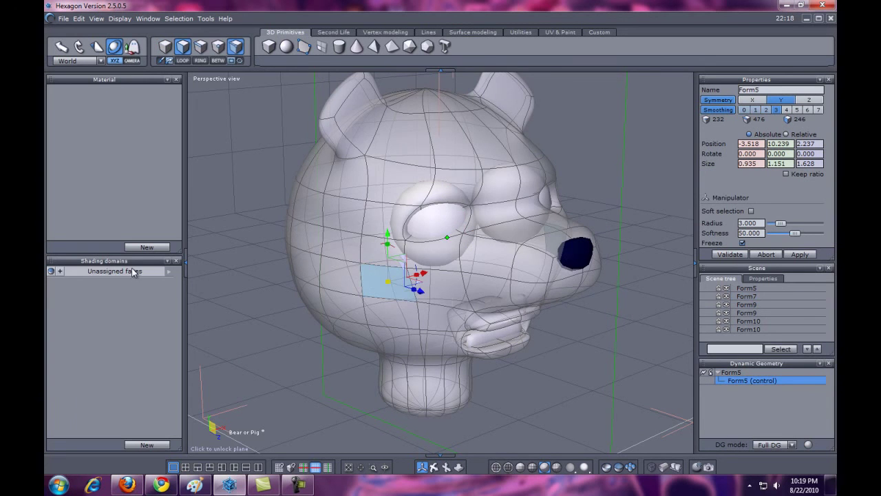
left_click(134, 272)
left_click(147, 444)
left_click(172, 272)
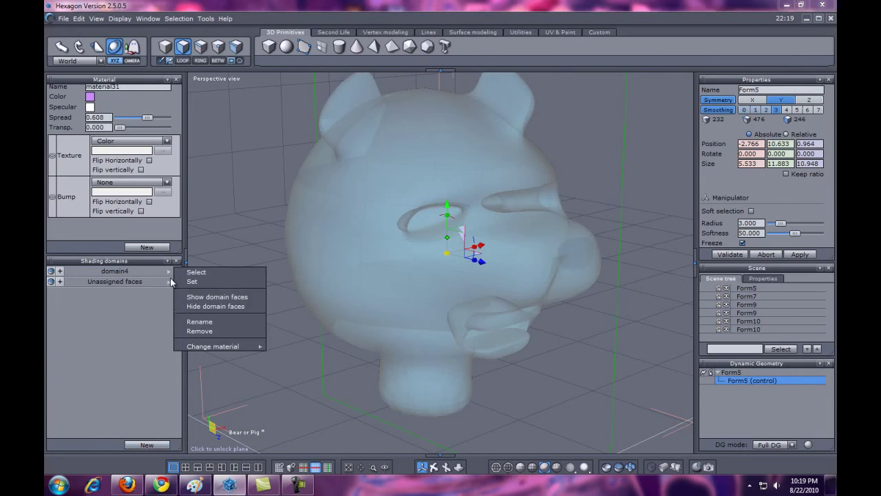
left_click(196, 321)
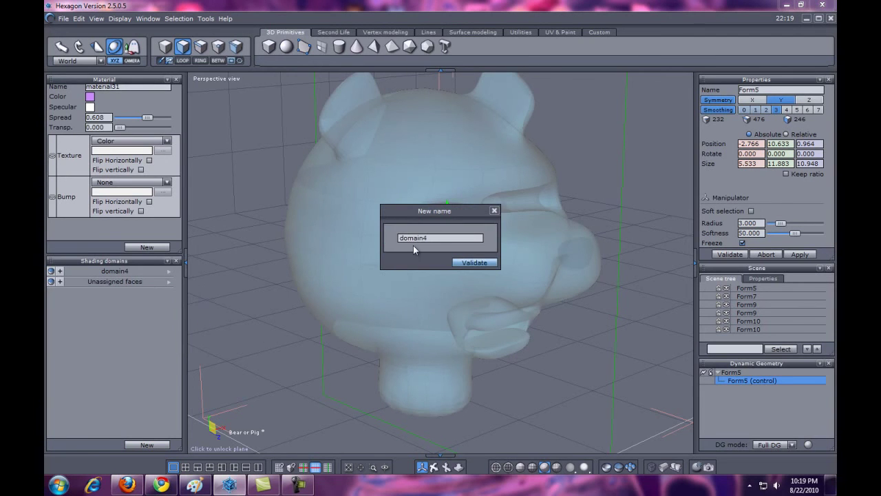
left_click_drag(420, 237, 377, 242)
type("furskin")
left_click(487, 262)
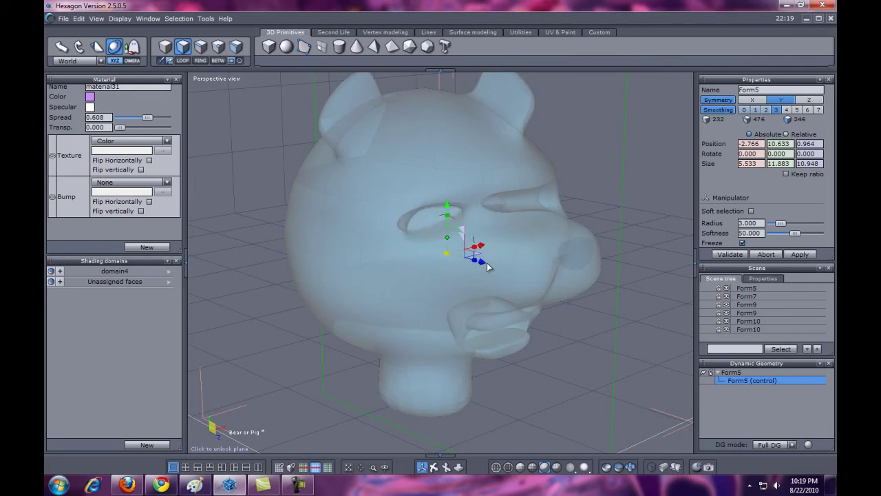
- Name the head's material furskin and change its colour to a muted brown
double_click(109, 88)
key("BackSpace")
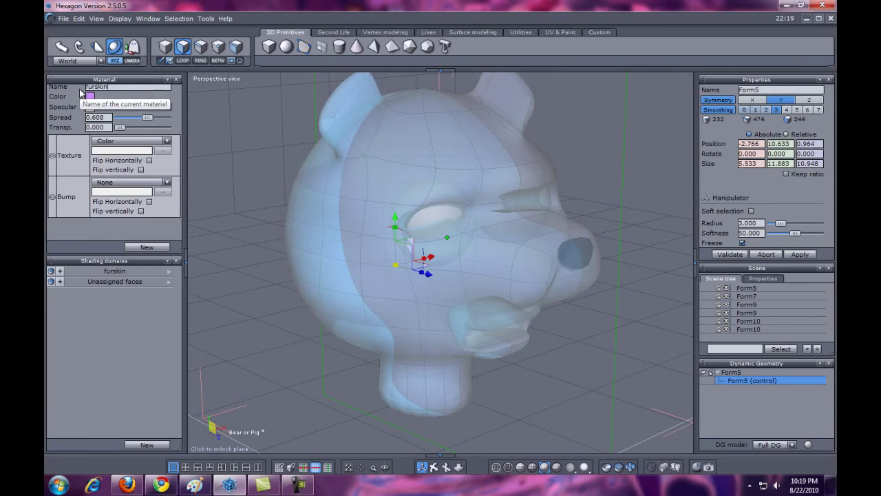
left_click(89, 96)
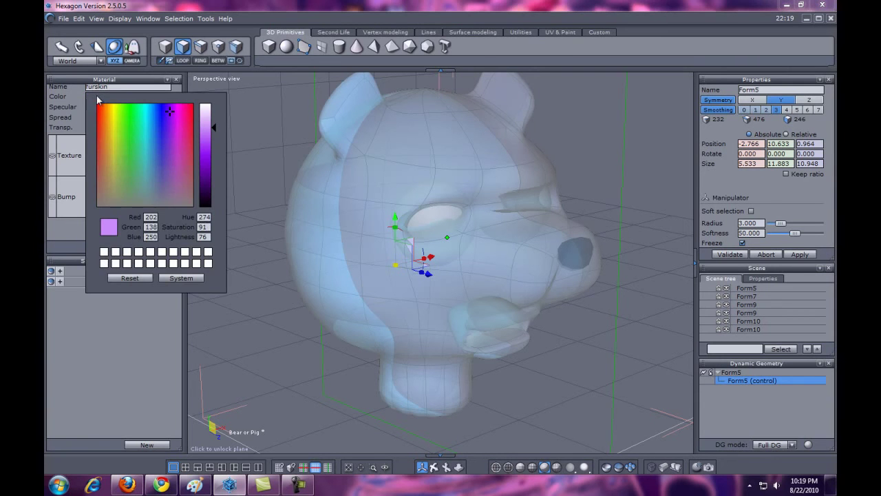
left_click(119, 200)
left_click_drag(209, 176, 210, 159)
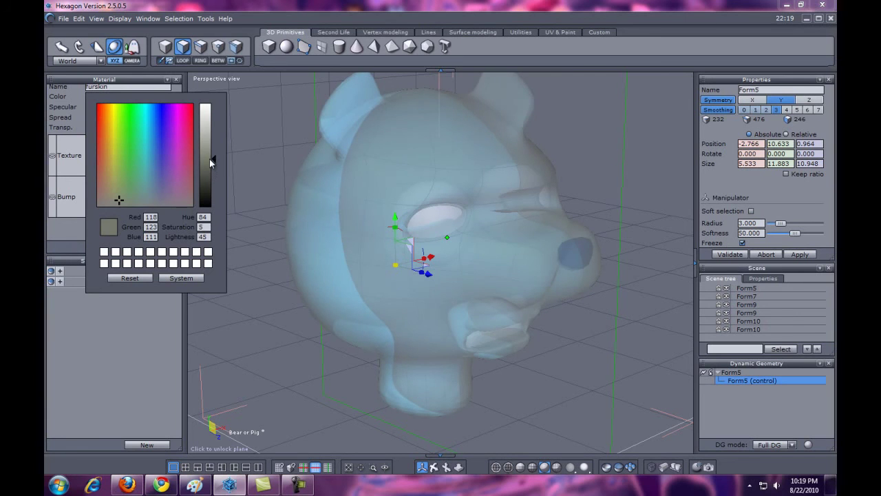
mouse_move(119, 199)
left_mouse_down()
mouse_move(112, 180)
mouse_move(106, 189)
left_mouse_up()
left_click(339, 384)
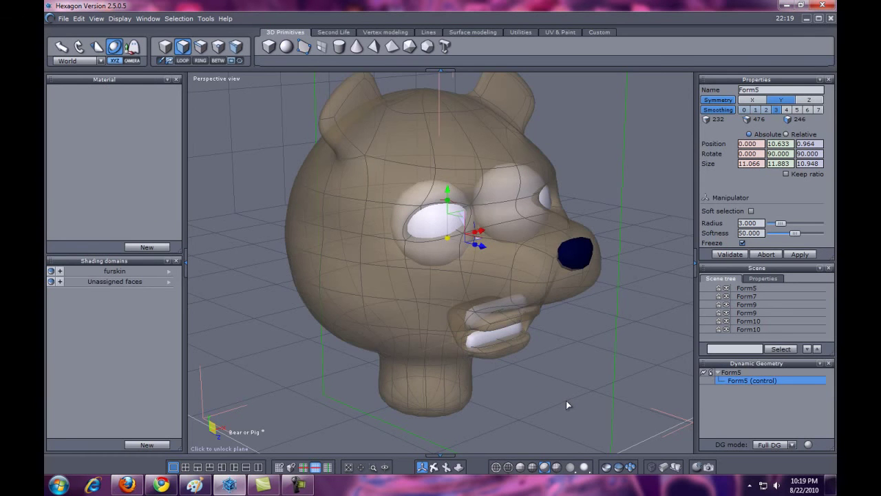
- Duplicate the eyeball at negative X, shrink the copy to a 0.6 pupil, and place it at X about -1.92, Y 11.72, Z 3.03
middle_click_drag(428, 471, 379, 469)
left_click_drag(379, 470, 409, 472)
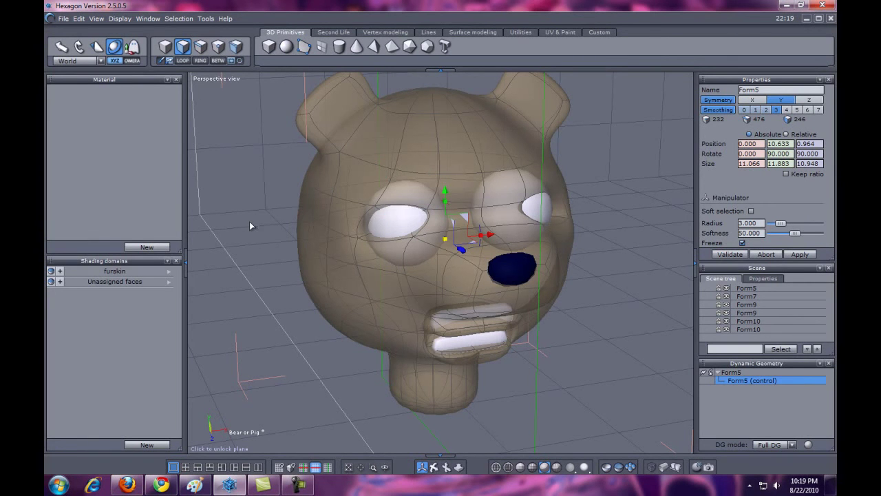
left_click(256, 180)
left_click(397, 224)
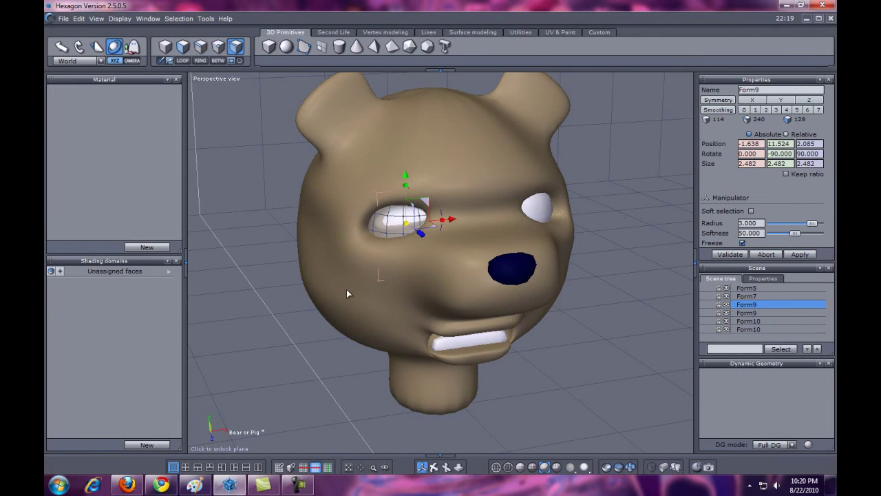
key("ctrl+d")
left_click_drag(448, 219, 114, 209)
middle_click_drag(434, 468, 475, 485)
left_click_drag(294, 344, 462, 297)
left_click_drag(432, 257, 433, 252)
left_click_drag(460, 318, 464, 335)
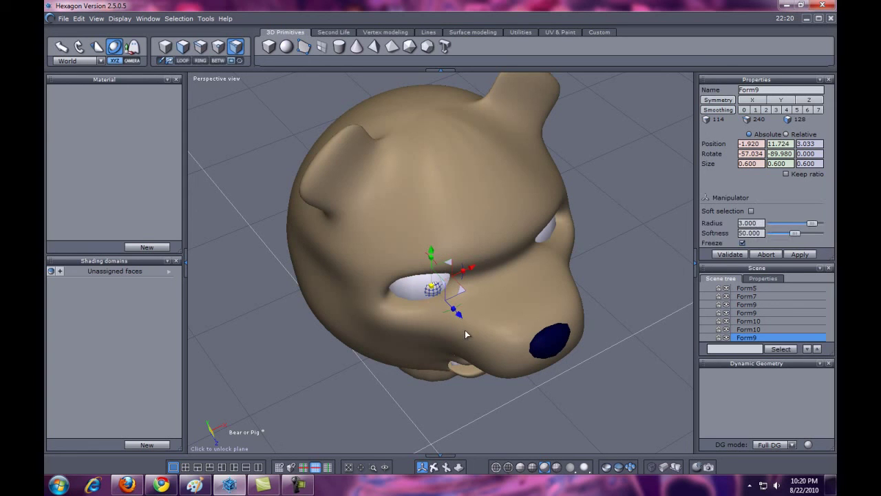
- Duplicate the pupil and move the copy across to the other eye at X about 2.03
left_click_drag(475, 273, 582, 219)
left_click_drag(437, 467, 356, 442)
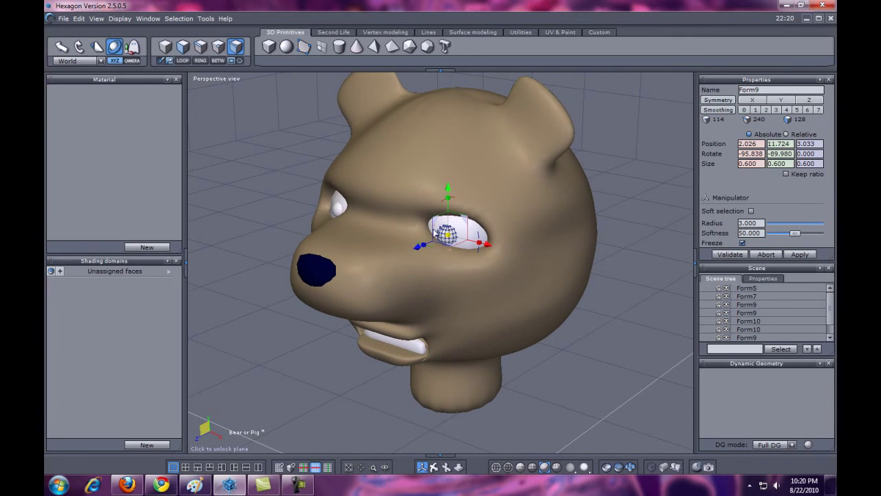
- Seat the pupil on the positive X side against its eyeball at about X 2.17, Y 11.82, Z 2.92
left_click_drag(436, 221, 441, 224)
middle_click_drag(435, 465, 423, 429)
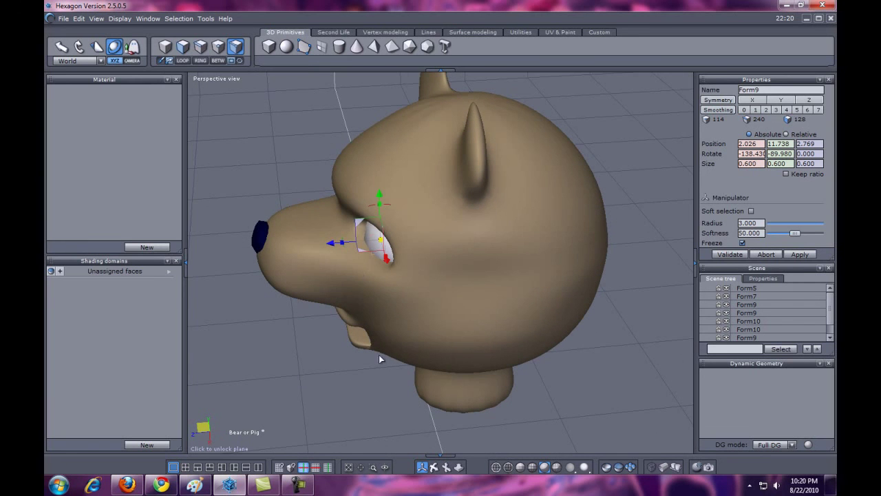
left_click_drag(357, 224, 357, 223)
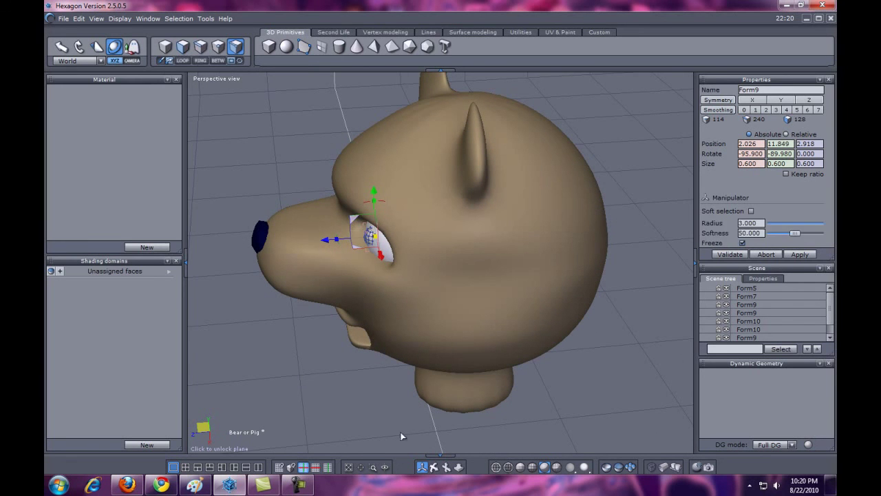
left_click_drag(422, 467, 530, 459)
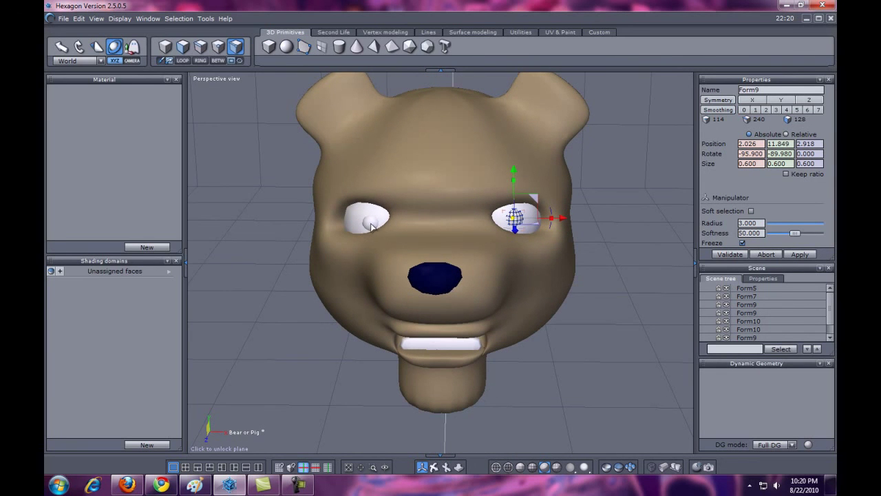
left_click_drag(538, 199, 544, 198)
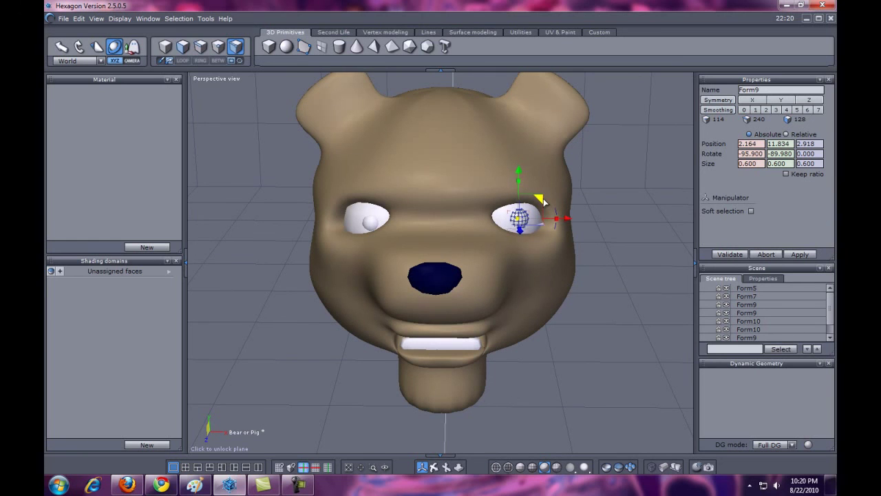
- Move the pupil on the negative X side to about X -2.13, Y 11.77, Z 2.99
left_click(371, 227)
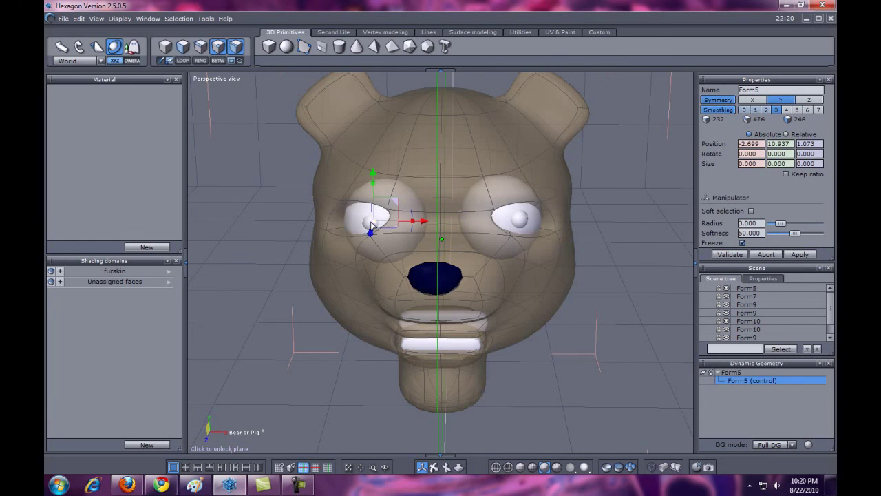
left_click(747, 329)
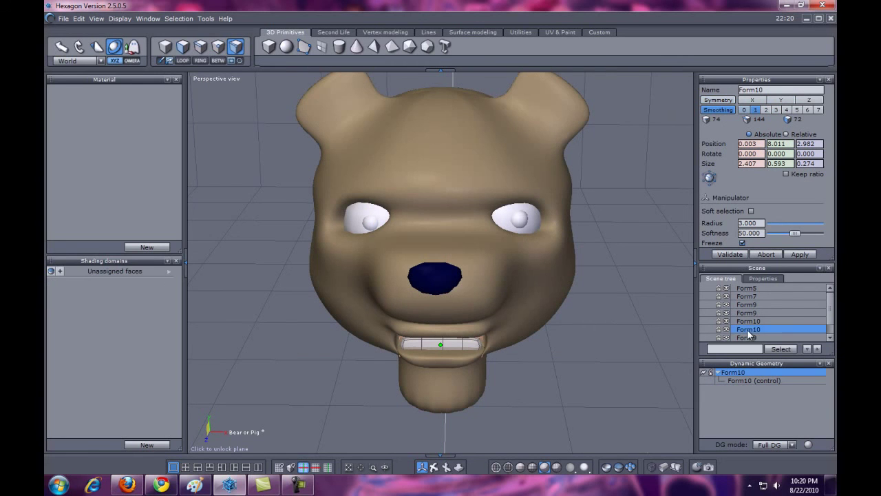
scroll(820, 318, "down", 1)
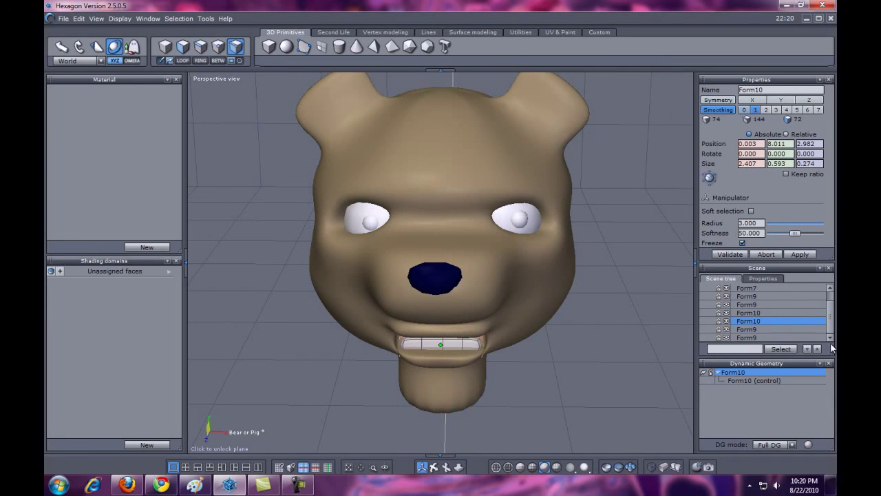
left_click(744, 329)
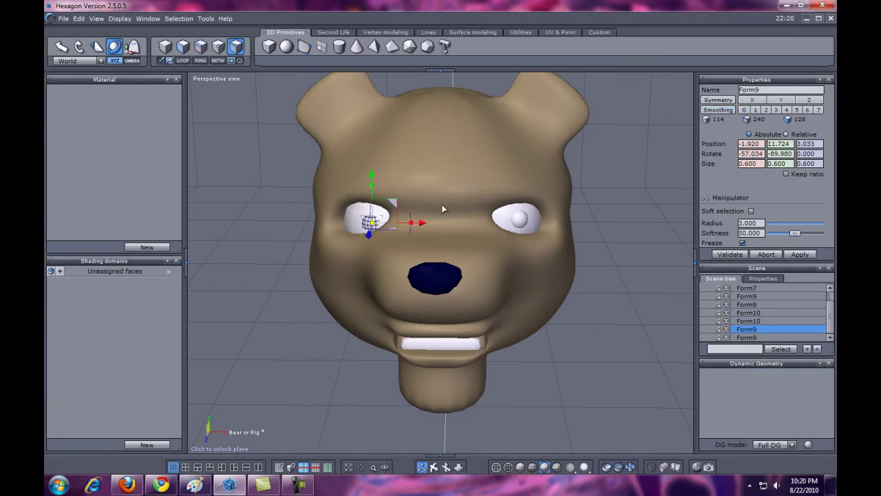
left_click_drag(390, 202, 390, 202)
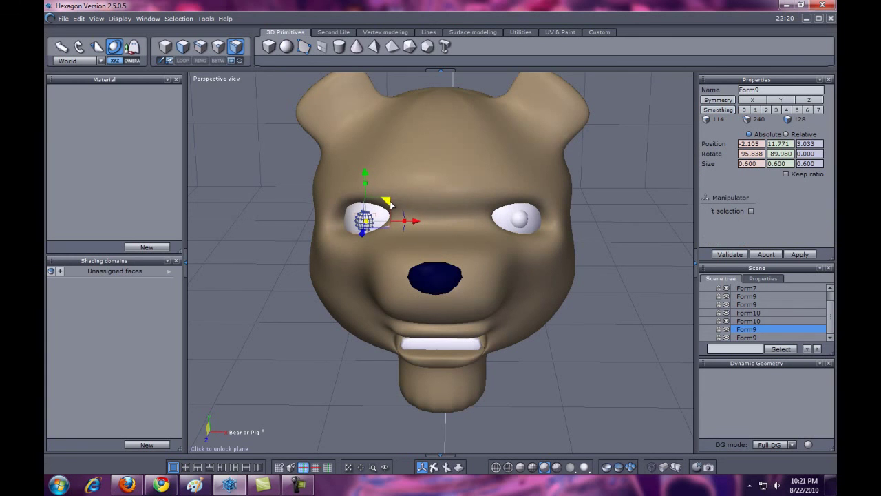
left_click_drag(434, 466, 434, 439)
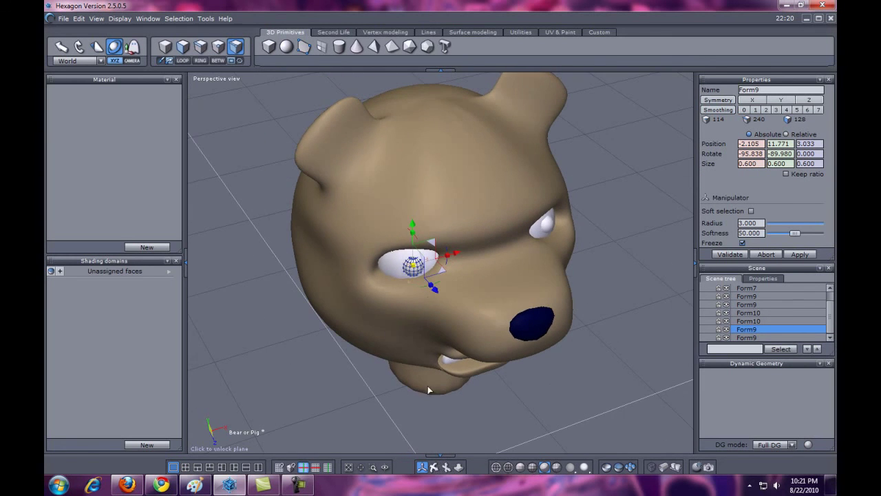
left_click_drag(442, 272, 442, 273)
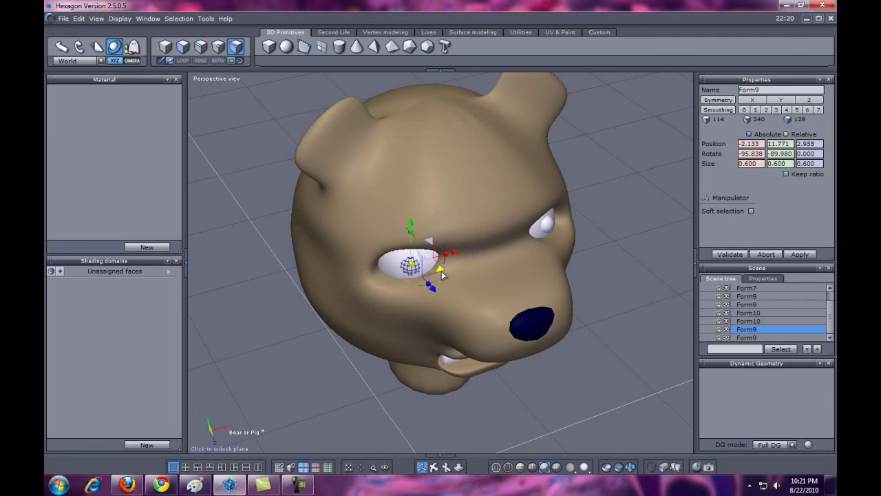
left_click(386, 373)
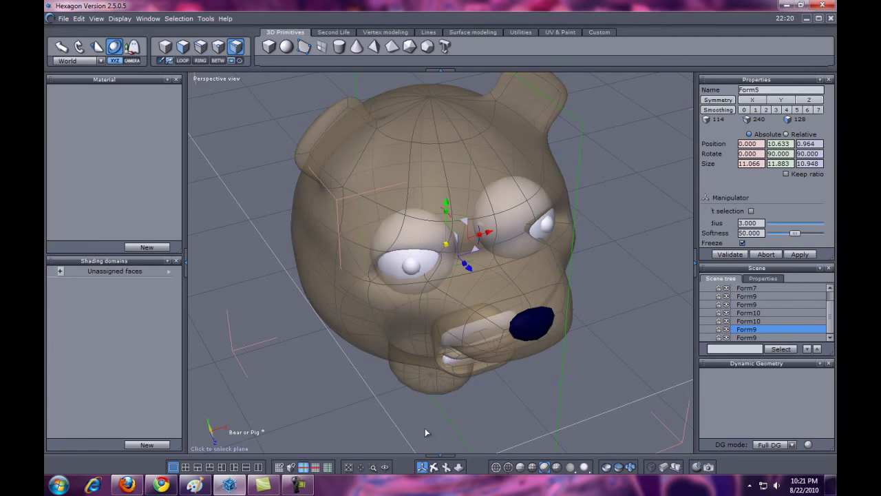
left_click_drag(434, 467, 422, 444)
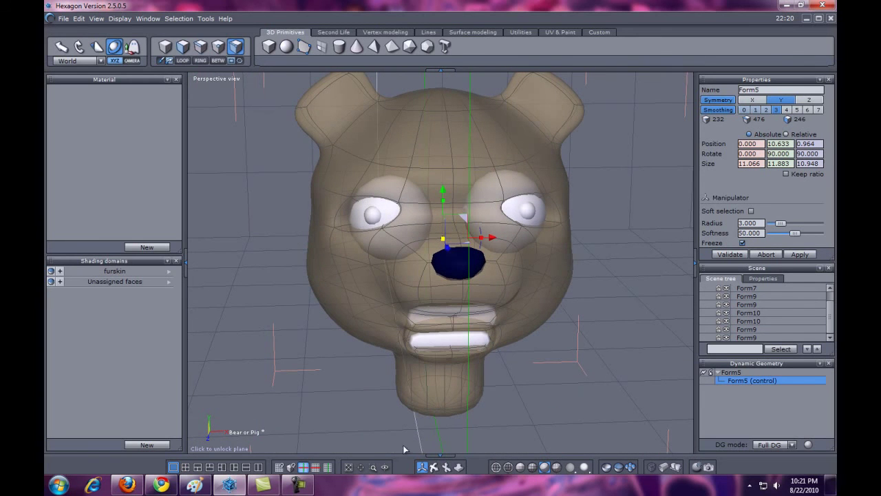
- Create a shading domain from the negative X pupil's faces and rename it rEye
left_click(375, 219)
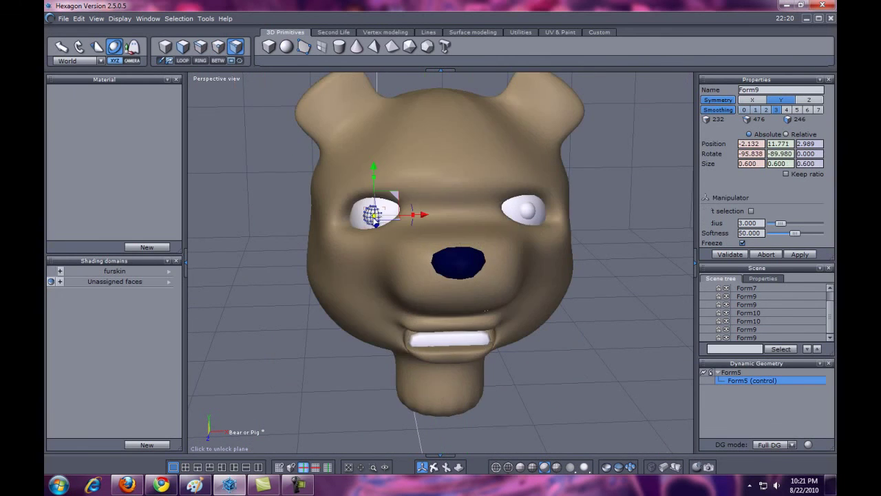
left_click(139, 271)
left_click(146, 444)
left_click(167, 274)
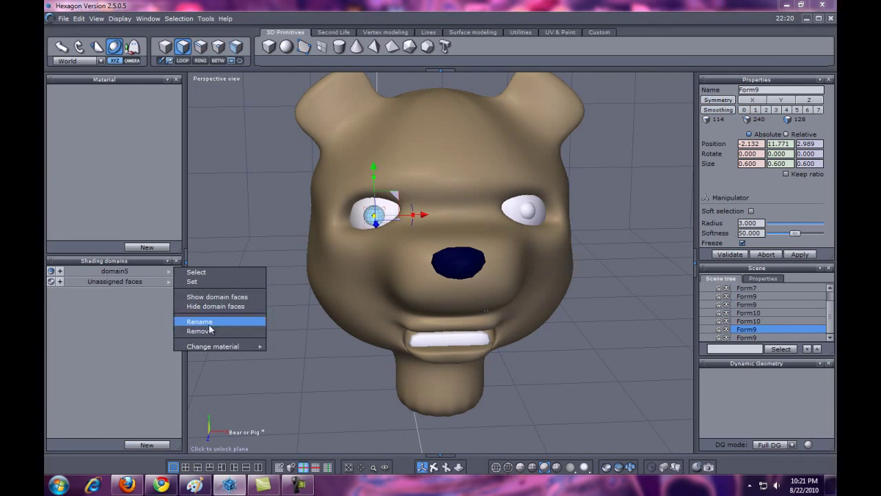
left_click(208, 324)
left_click_drag(431, 238, 375, 238)
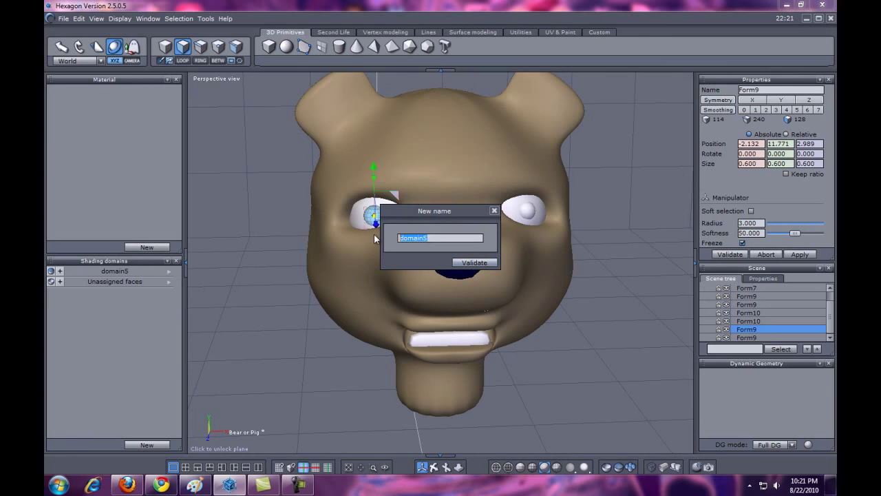
type("rEye")
left_click(474, 263)
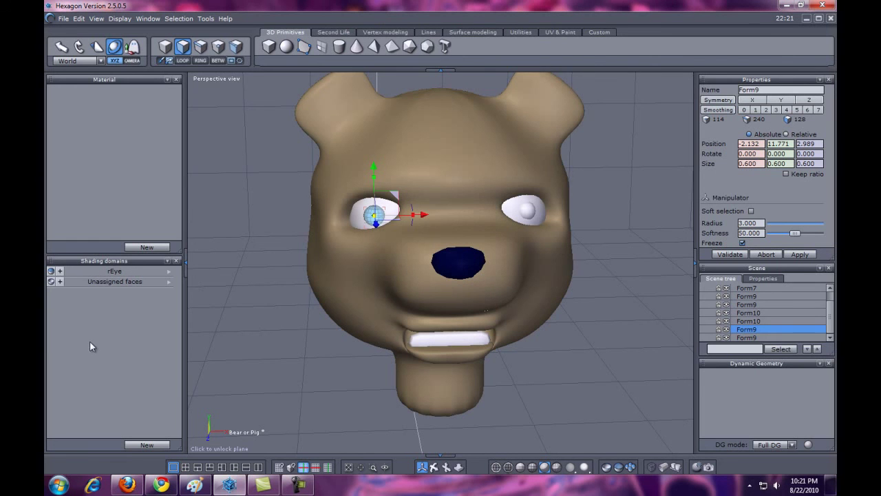
- Change the colour of the rEye domain's material to a red of about RGB 209, 6, 48
left_click(120, 270)
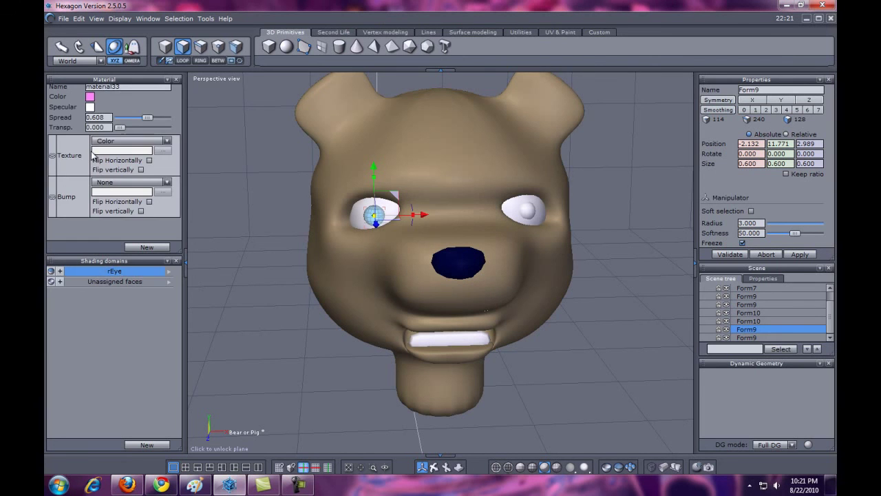
left_click(90, 98)
left_click(171, 155)
left_click(189, 108)
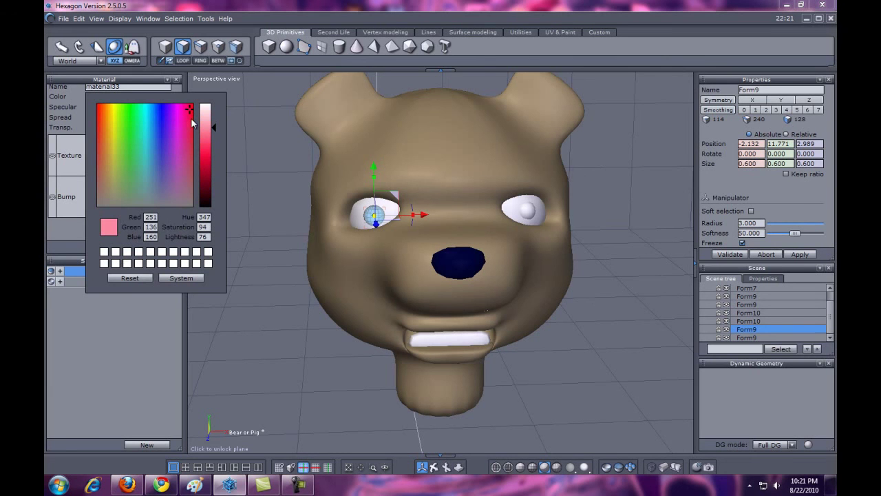
left_click_drag(204, 137, 206, 162)
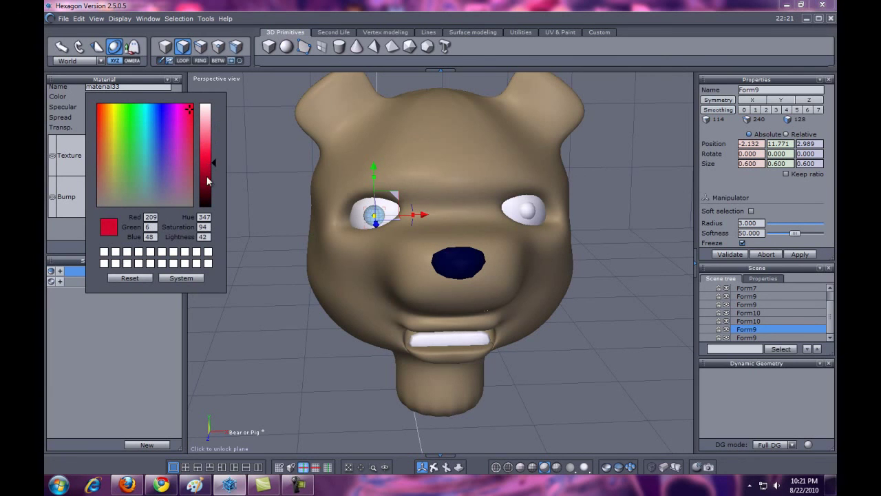
left_click(529, 213)
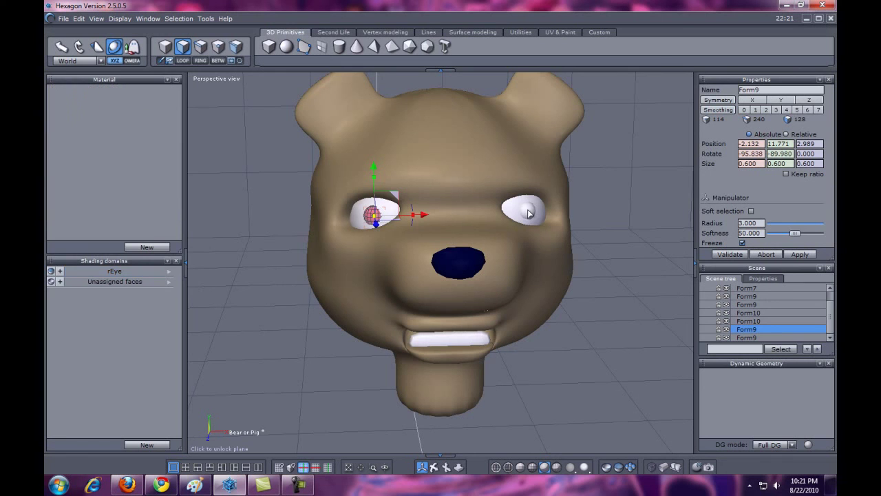
- Create a shading domain from the positive X pupil's faces and rename it Leye
left_click(529, 213)
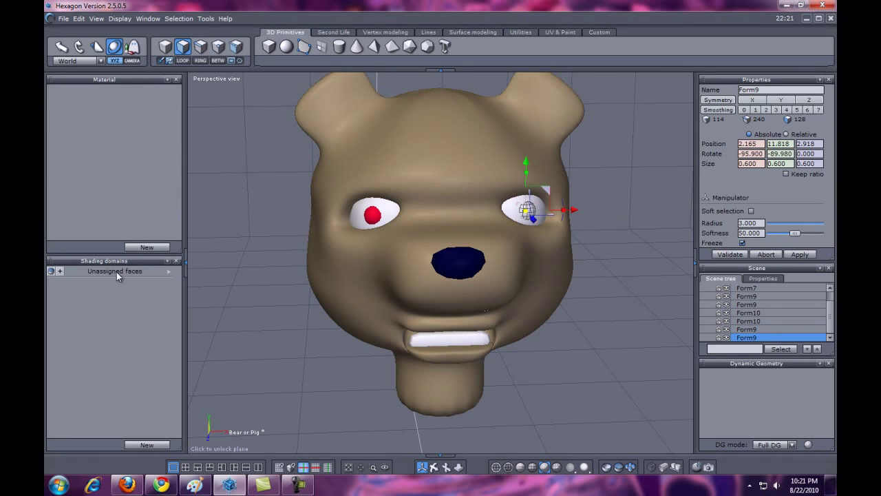
left_click(117, 272)
left_click(169, 271)
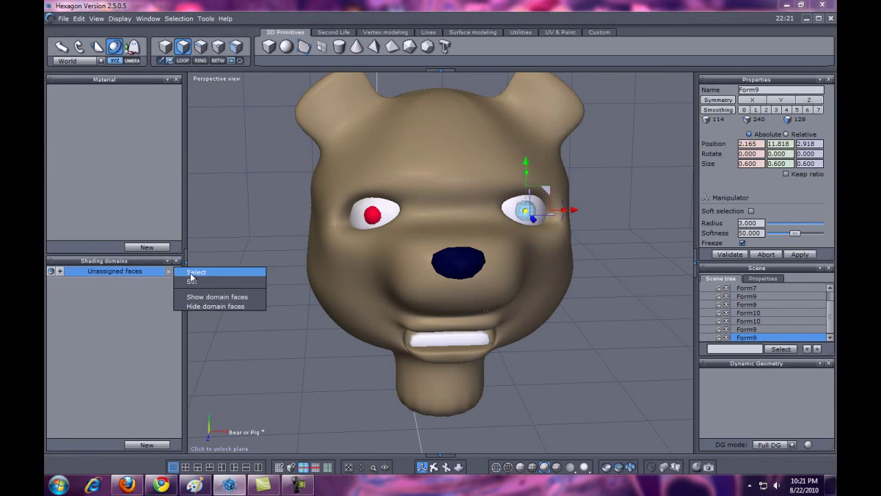
left_click(146, 437)
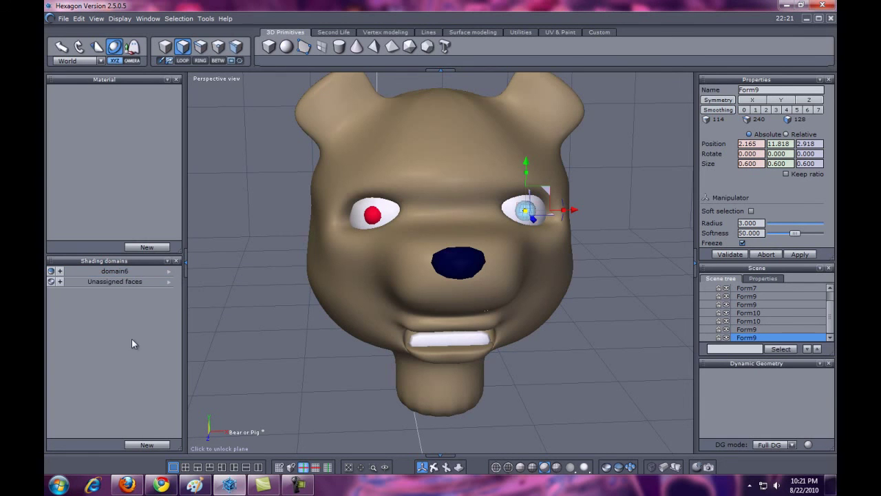
left_click(169, 271)
left_click(169, 271)
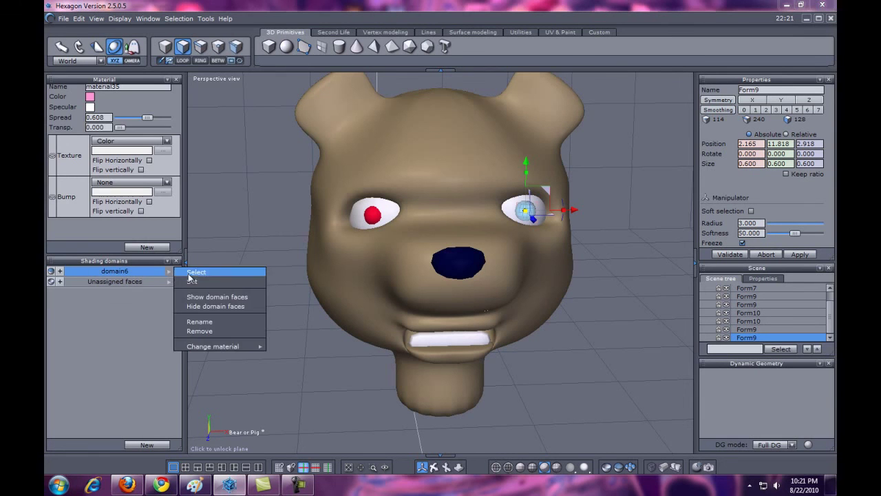
left_click(211, 321)
left_click_drag(443, 237, 356, 241)
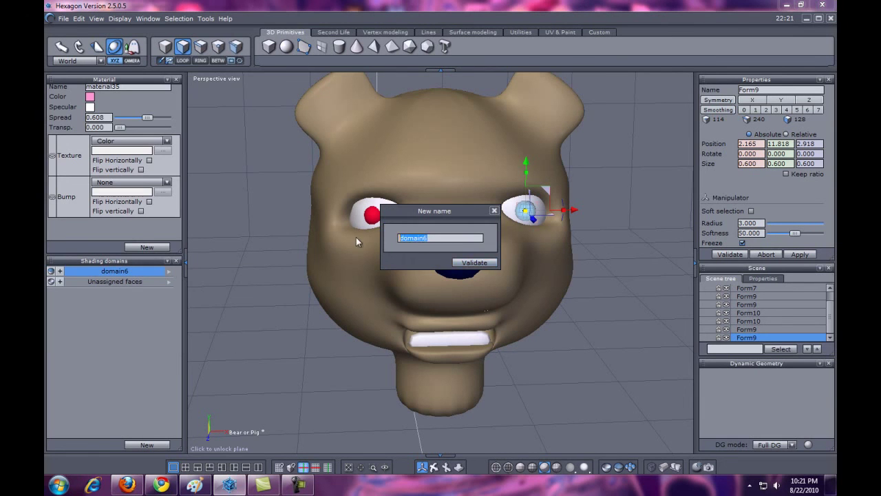
type("Leye")
left_click(473, 262)
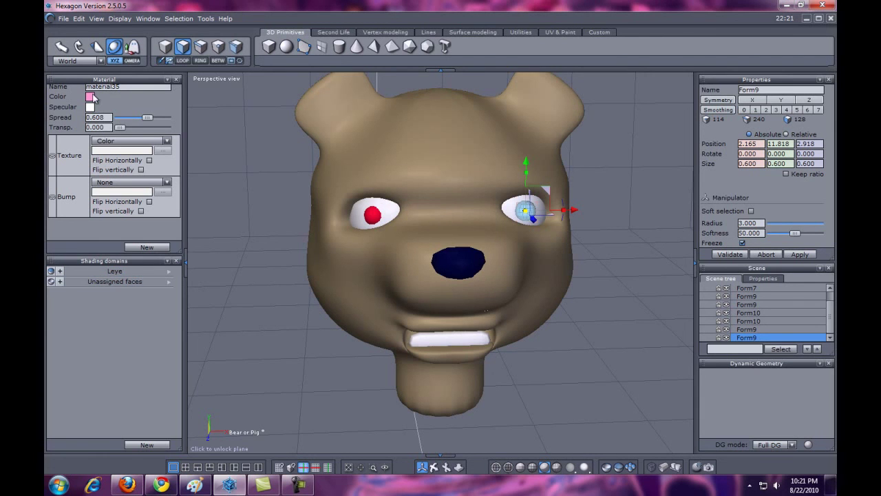
- Apply the existing red material33 to the faces of the positive X pupil
left_click(164, 262)
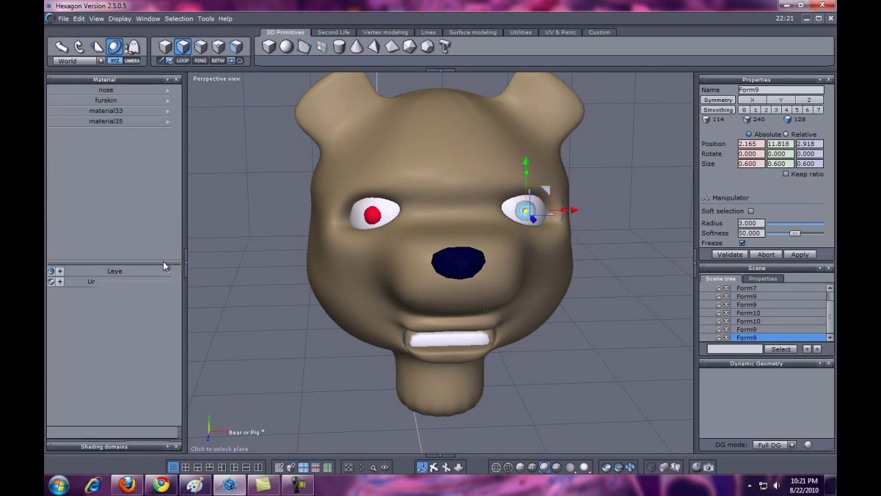
left_click(116, 111)
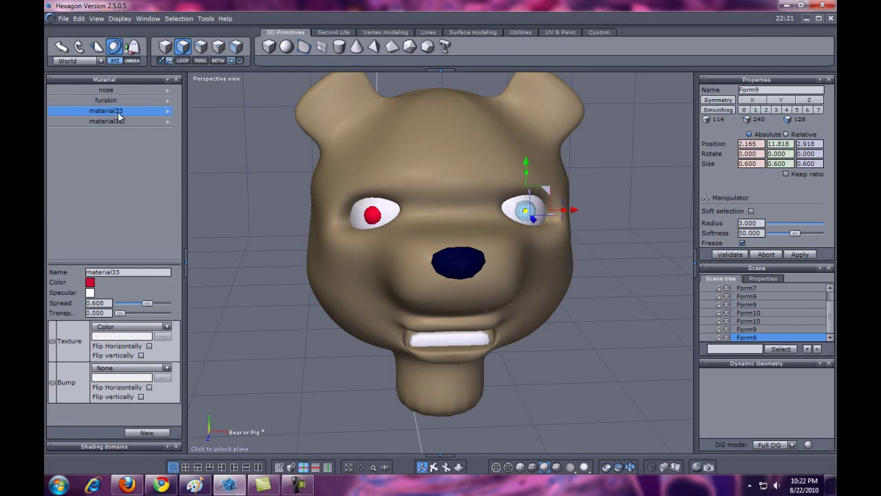
left_click(118, 122)
left_click(165, 112)
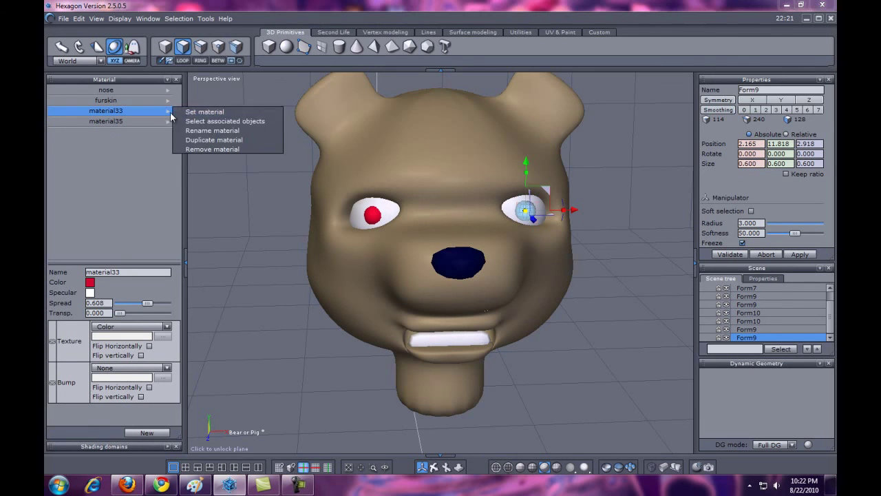
left_click(216, 122)
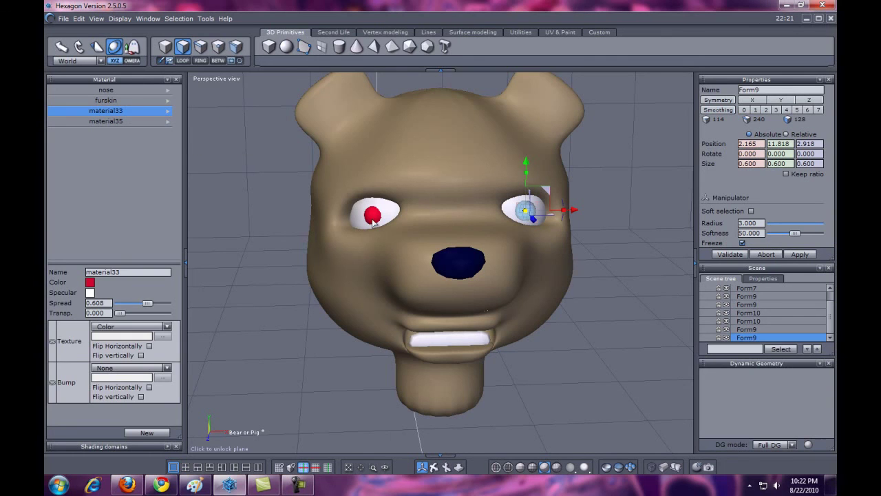
left_click(556, 371)
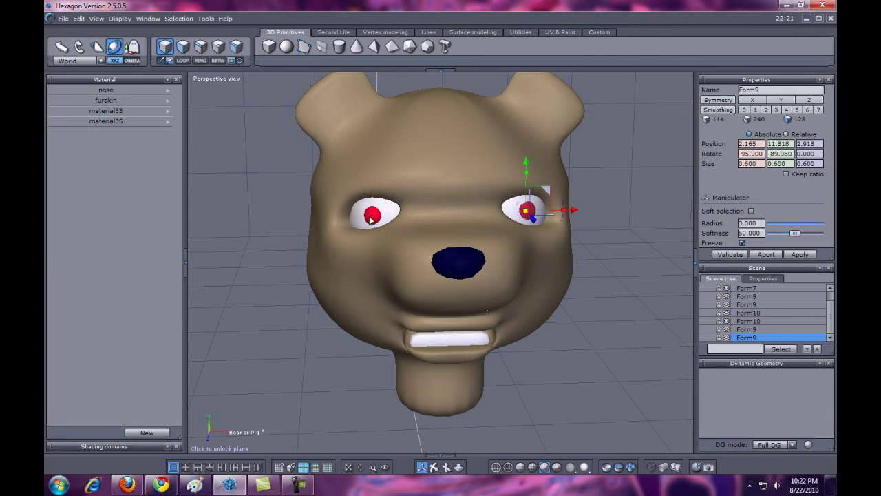
- Nudge the negative X pupil to about X -2.18, Y 11.82, keeping it on the eyeball's surface
mouse_move(437, 468)
left_mouse_down()
mouse_move(385, 470)
mouse_move(428, 476)
left_mouse_up()
middle_click_drag(434, 482, 396, 359)
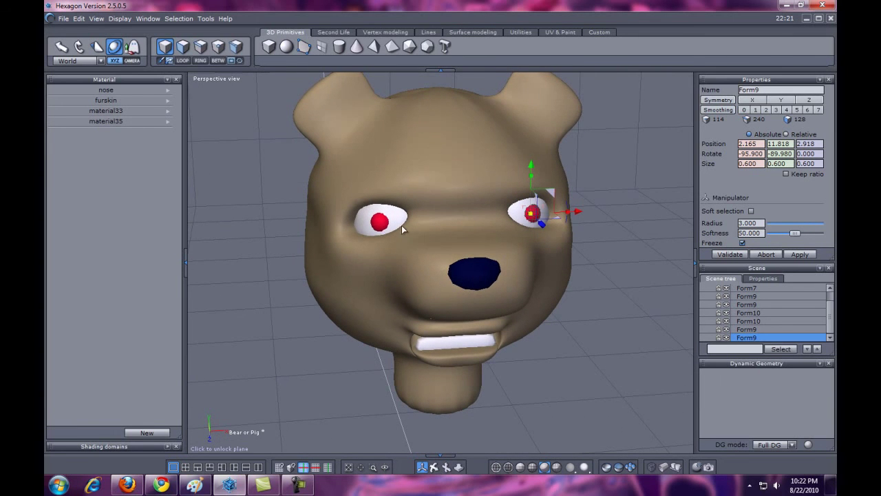
left_click(381, 228)
left_click_drag(402, 204, 400, 203)
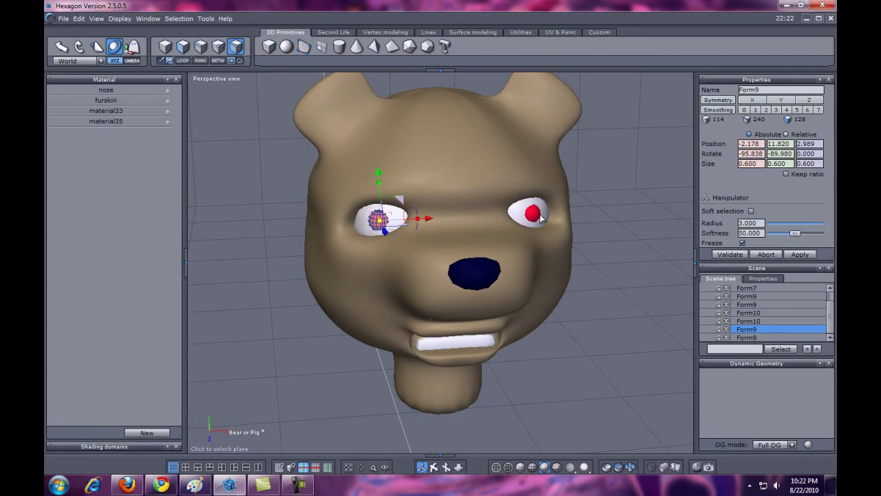
- Adjust the positive X pupil to about X 2.13, Y 11.87, Z 2.98 and clear the selection
left_click(535, 215)
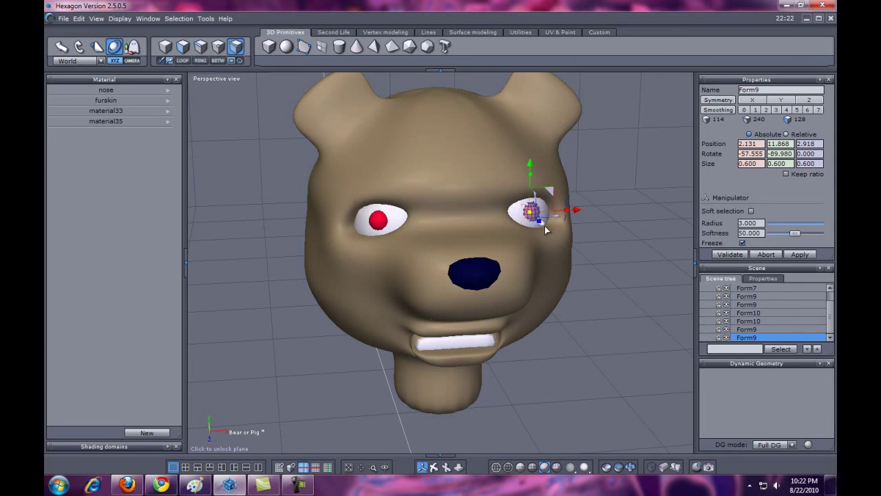
left_click_drag(544, 225, 545, 226)
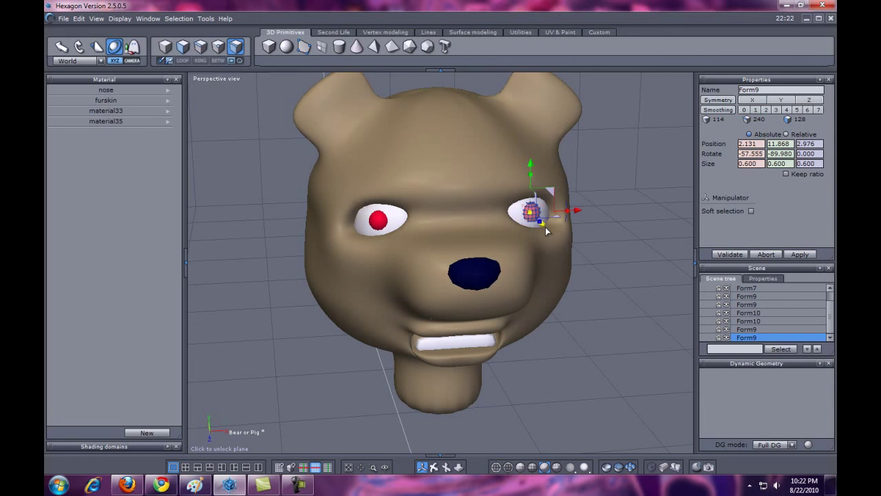
left_click(567, 339)
left_click(572, 389)
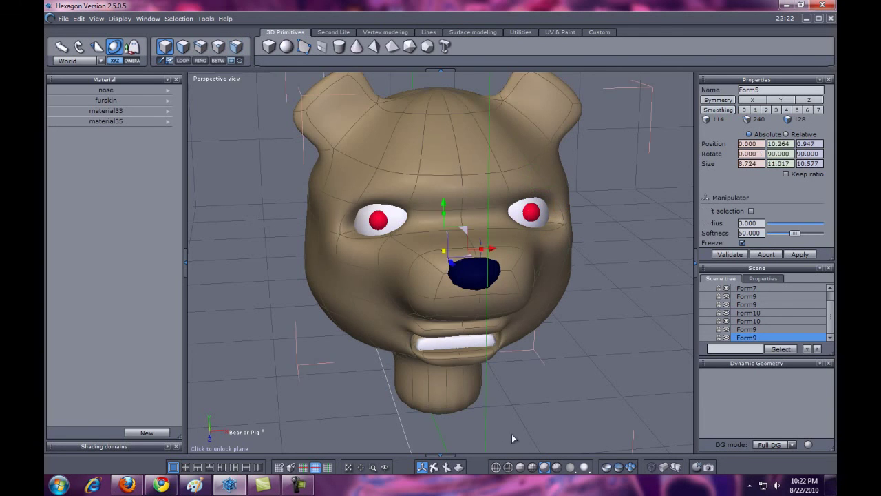
left_click(515, 431)
- Save the coloured bear head scene with the Save As command
right_click_drag(440, 470, 369, 468)
left_click_drag(369, 468, 428, 466)
left_click(62, 19)
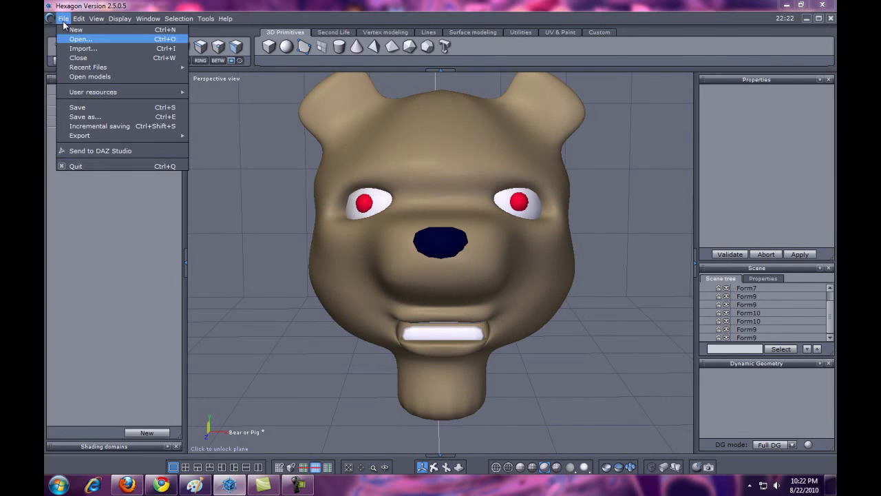
left_click(81, 114)
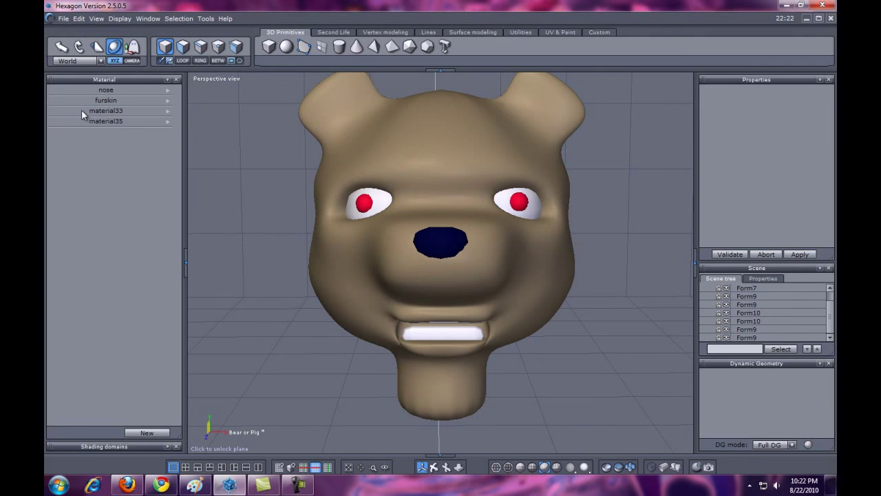